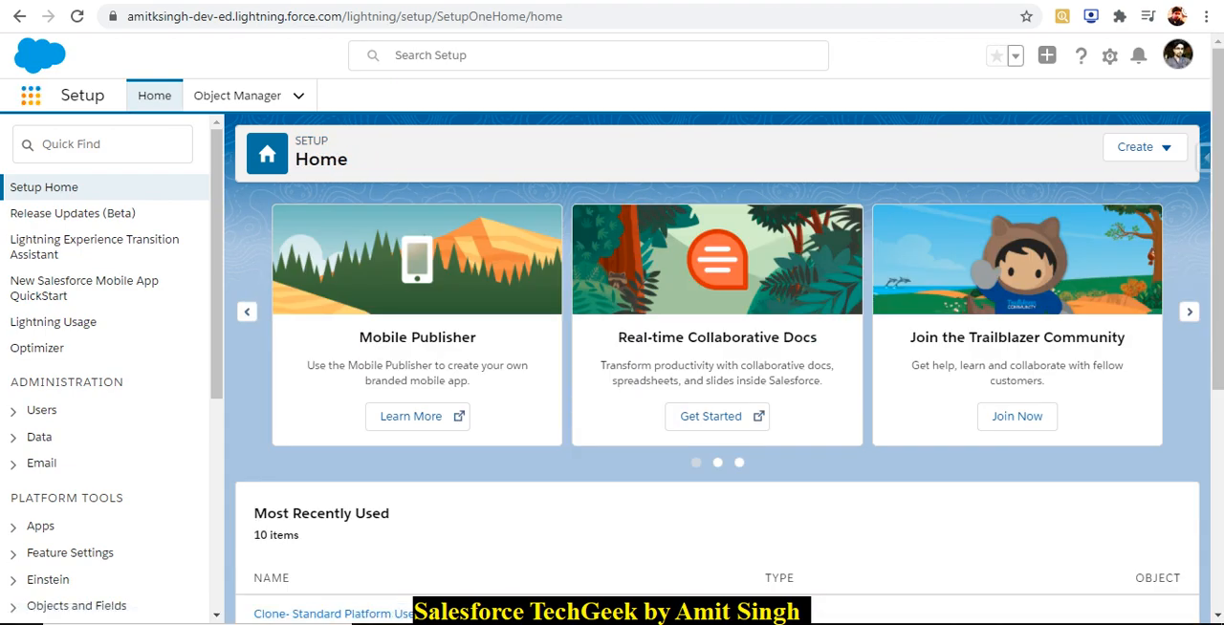
Find the Airline Reservation System app by searching for "airline" and open it.
left_click(30, 96)
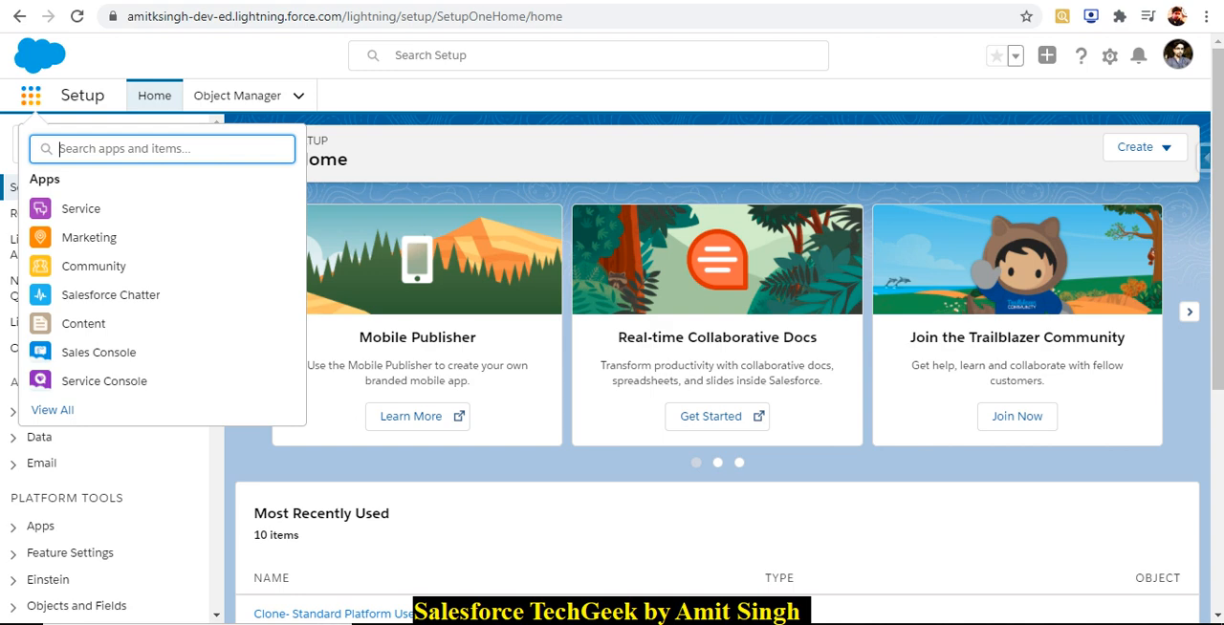
type("air")
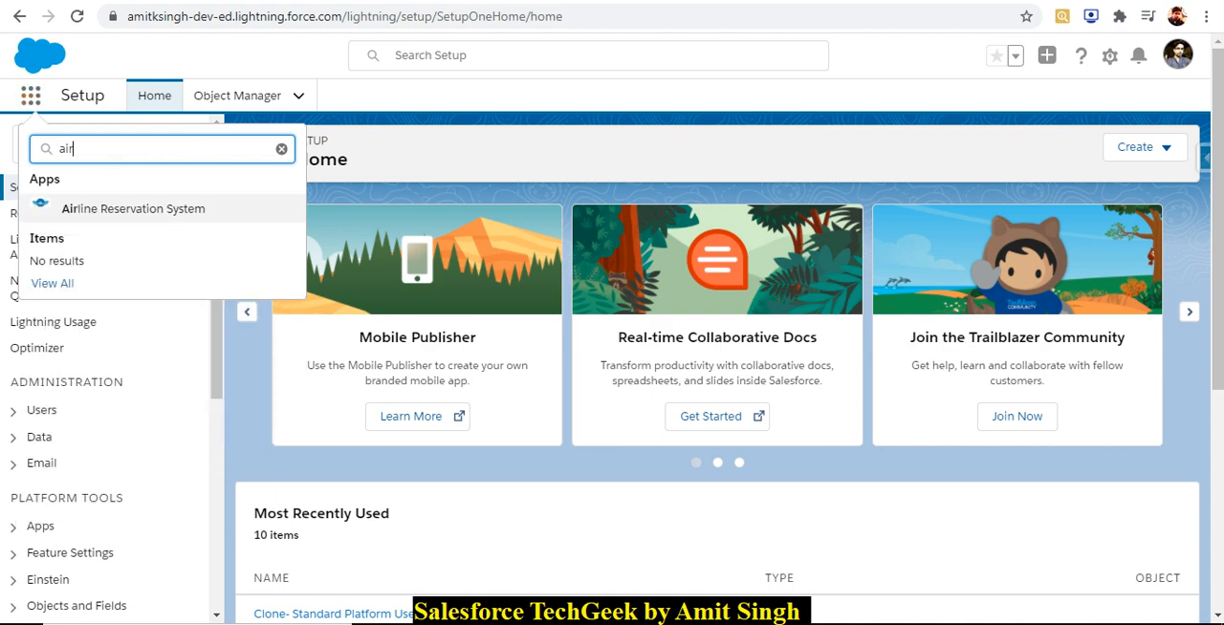
type("line")
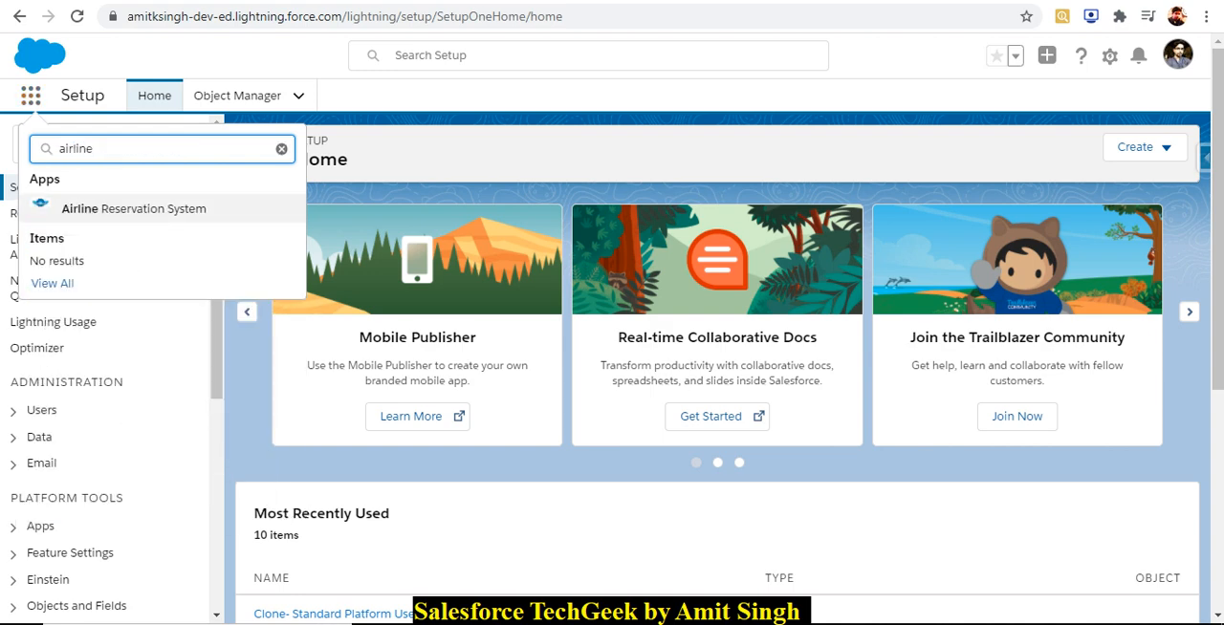
left_click(134, 209)
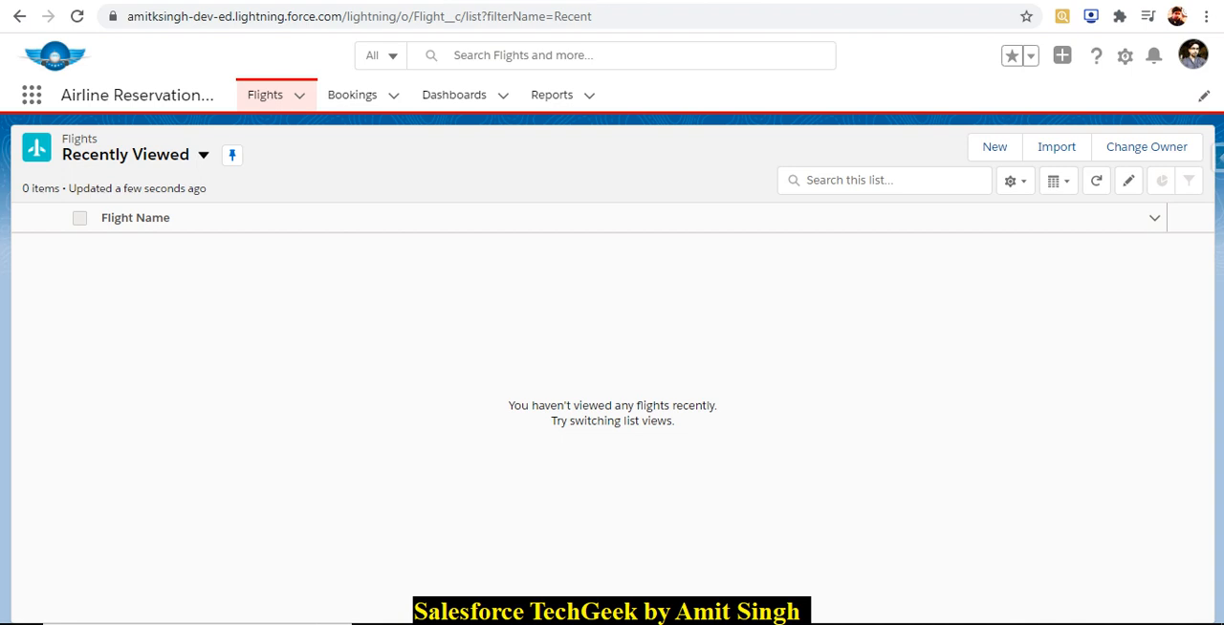
Start a new flight record with class Economy and flight name Air India.
left_click(994, 147)
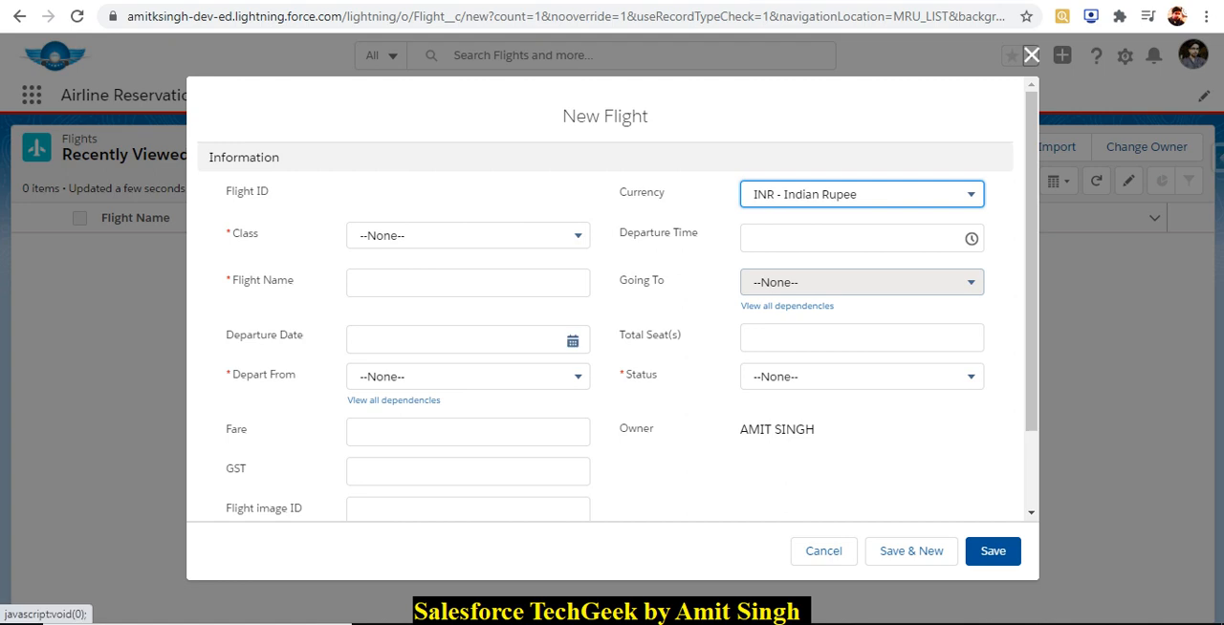
left_click(468, 236)
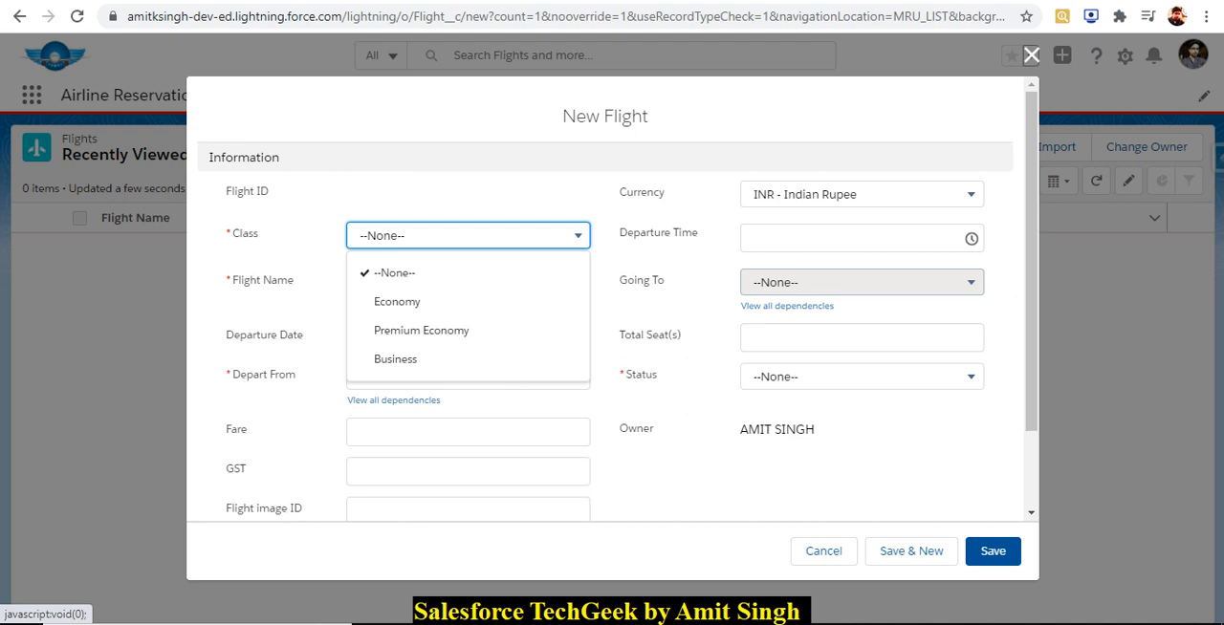
left_click(397, 301)
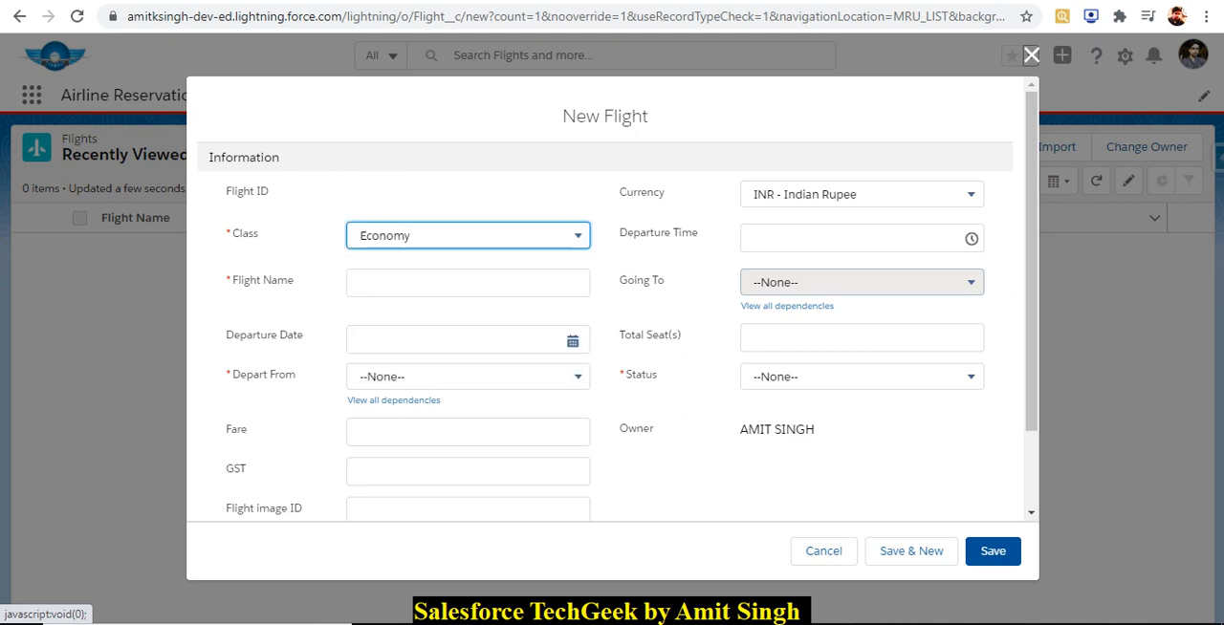
left_click(430, 284)
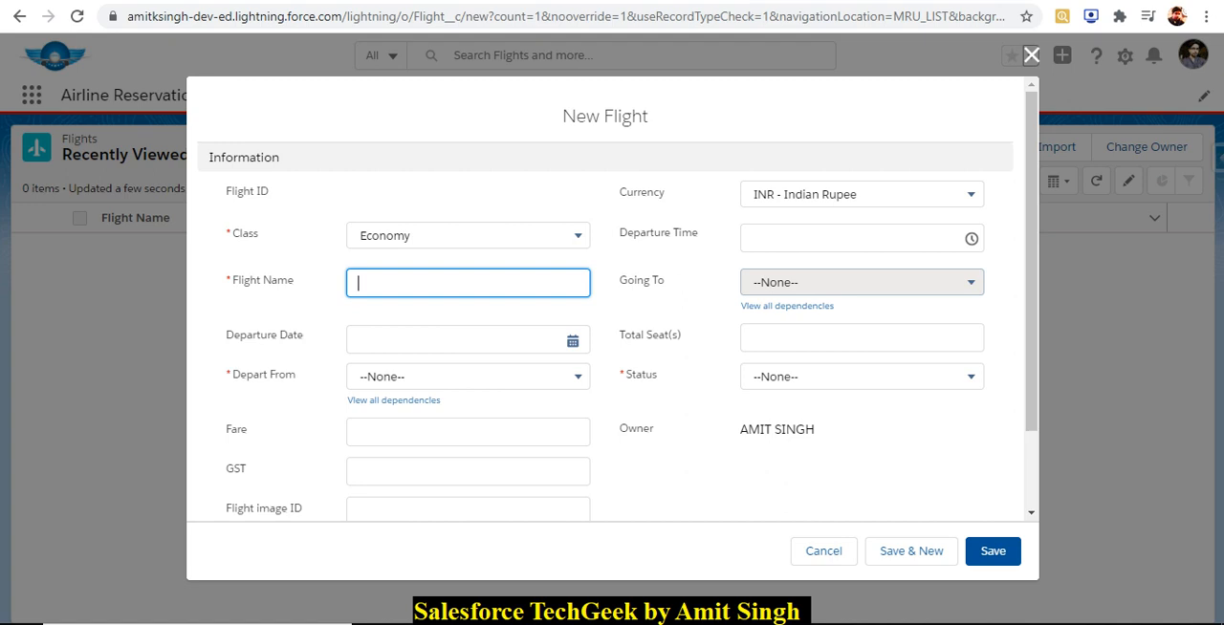
type("Air India")
Set the flight's departure date to 8/30/2020 and its departure location to New Delhi (IGI Airport).
left_click(459, 340)
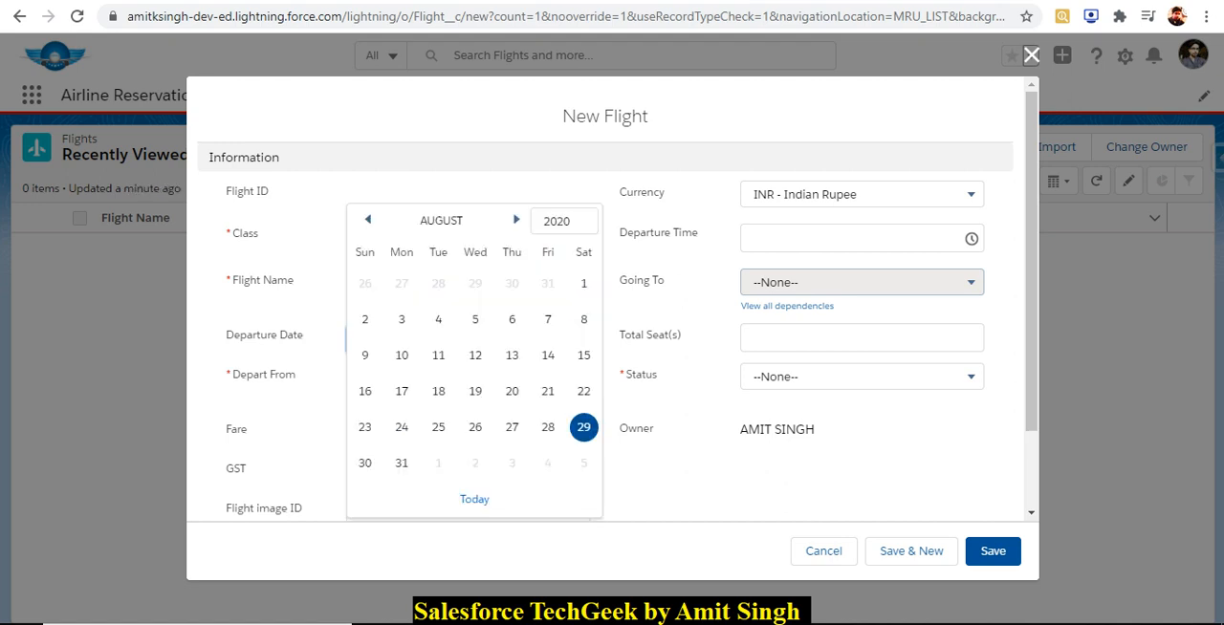
left_click(366, 463)
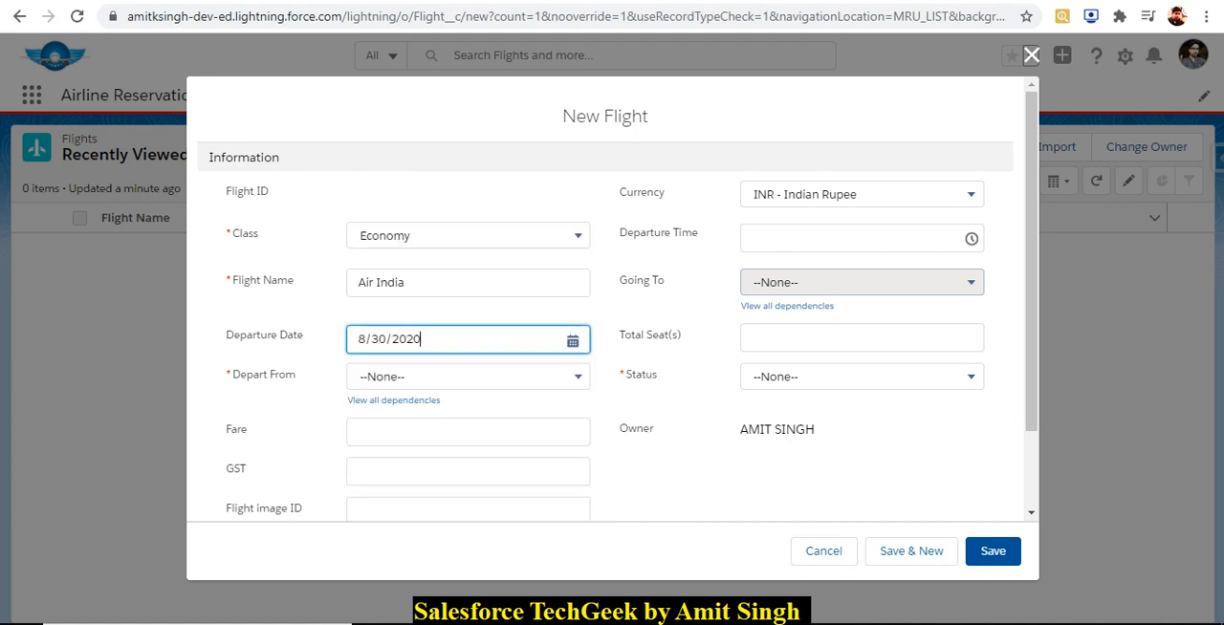
left_click(459, 377)
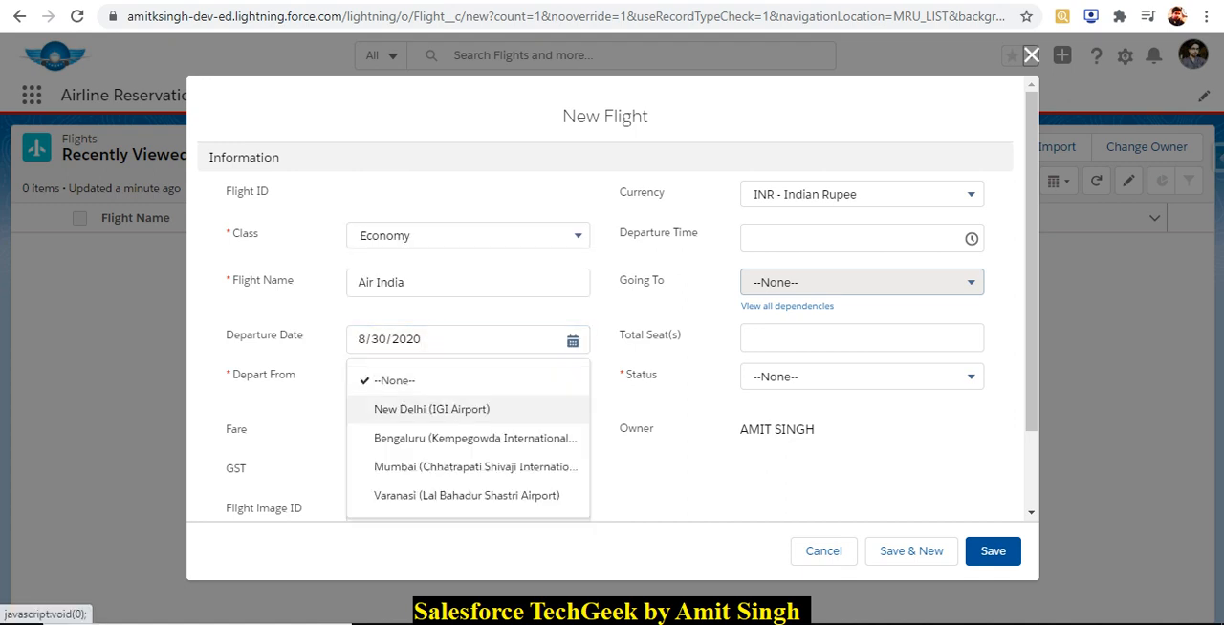
left_click(431, 410)
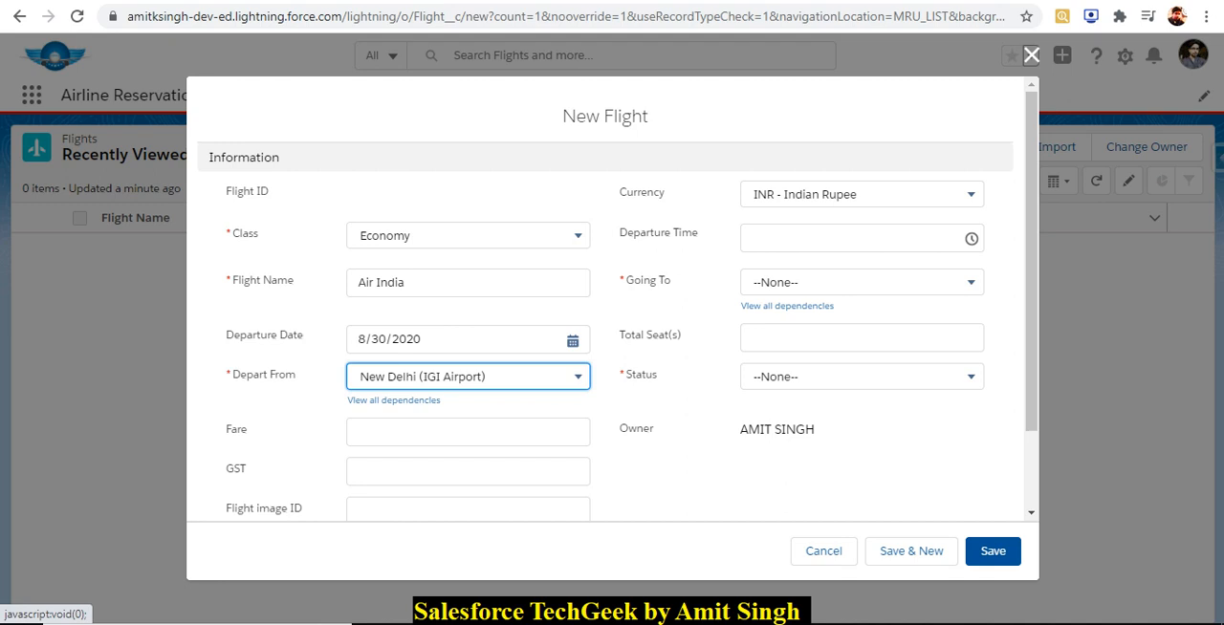
Set the departure time to 12:15 AM and the destination to Bengaluru (Kempegowda International).
left_click(841, 238)
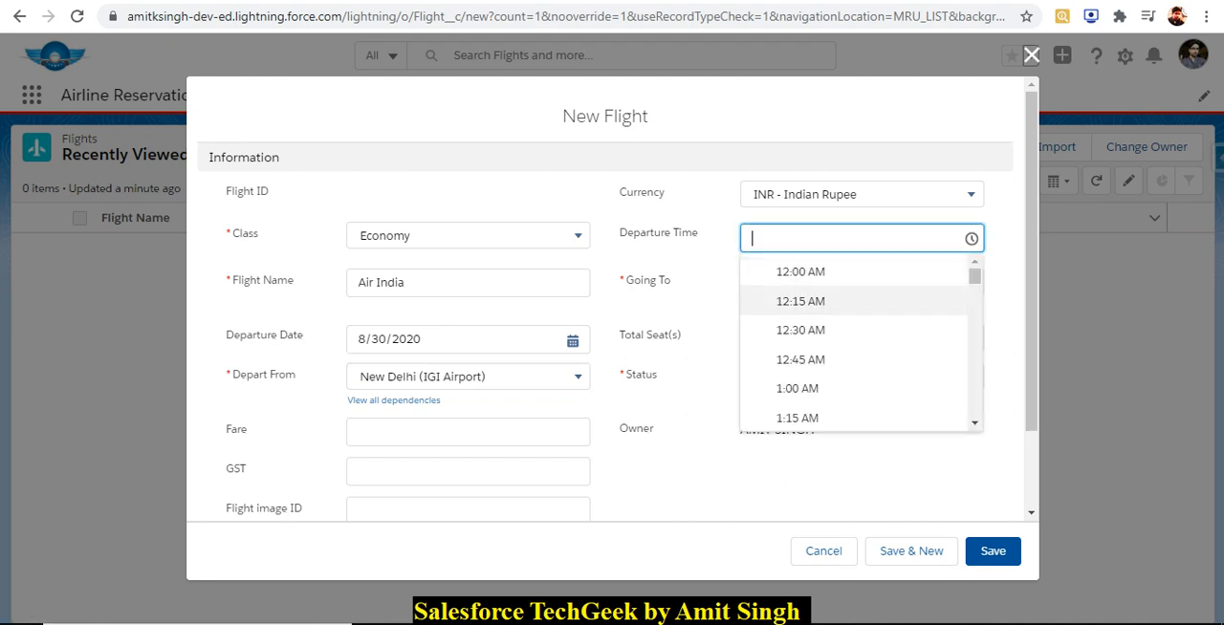
left_click(801, 301)
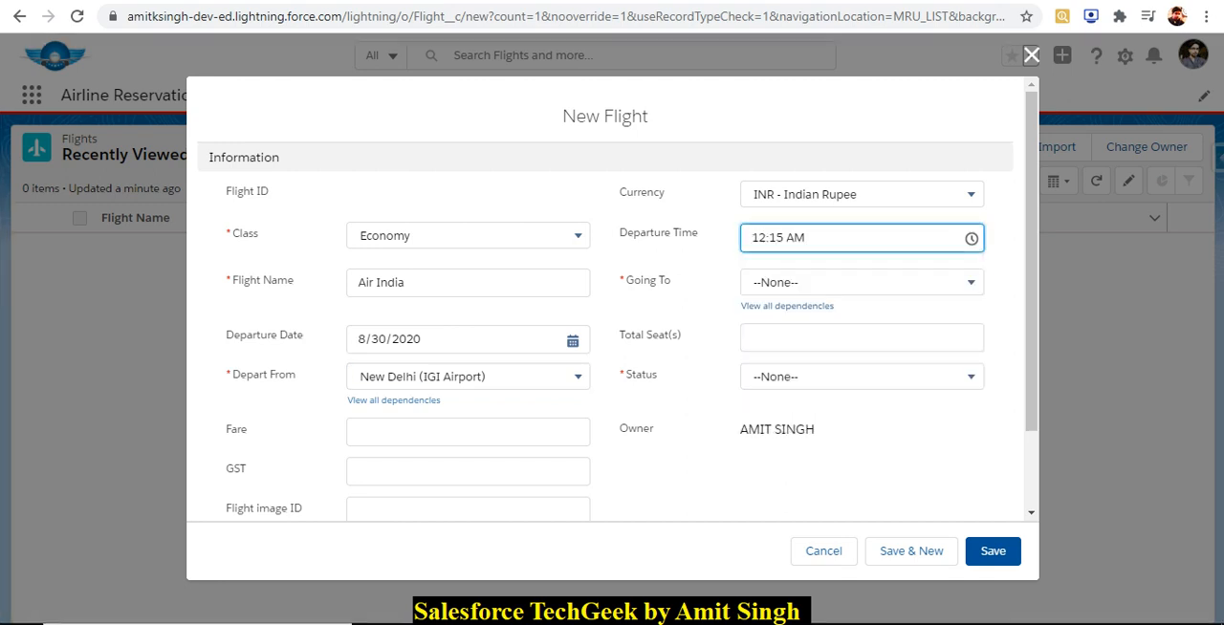
left_click(841, 283)
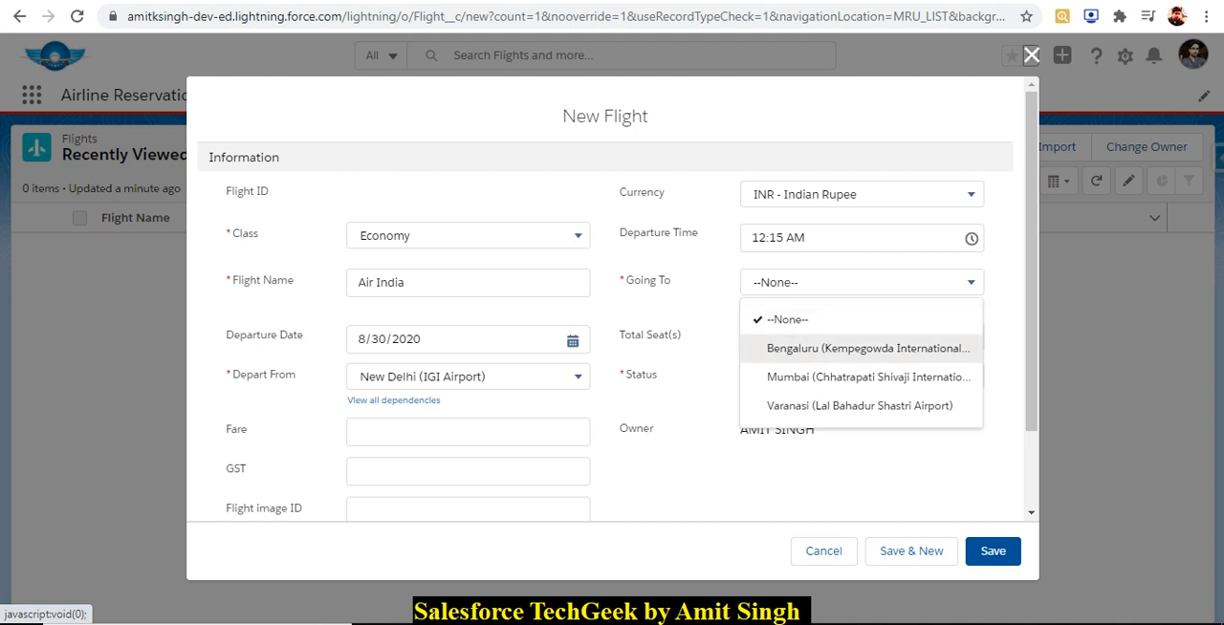
left_click(819, 348)
Enter a fare of 5000 and 100 total seats, and set the flight's status to Approved.
scroll(605, 302, "down", 1)
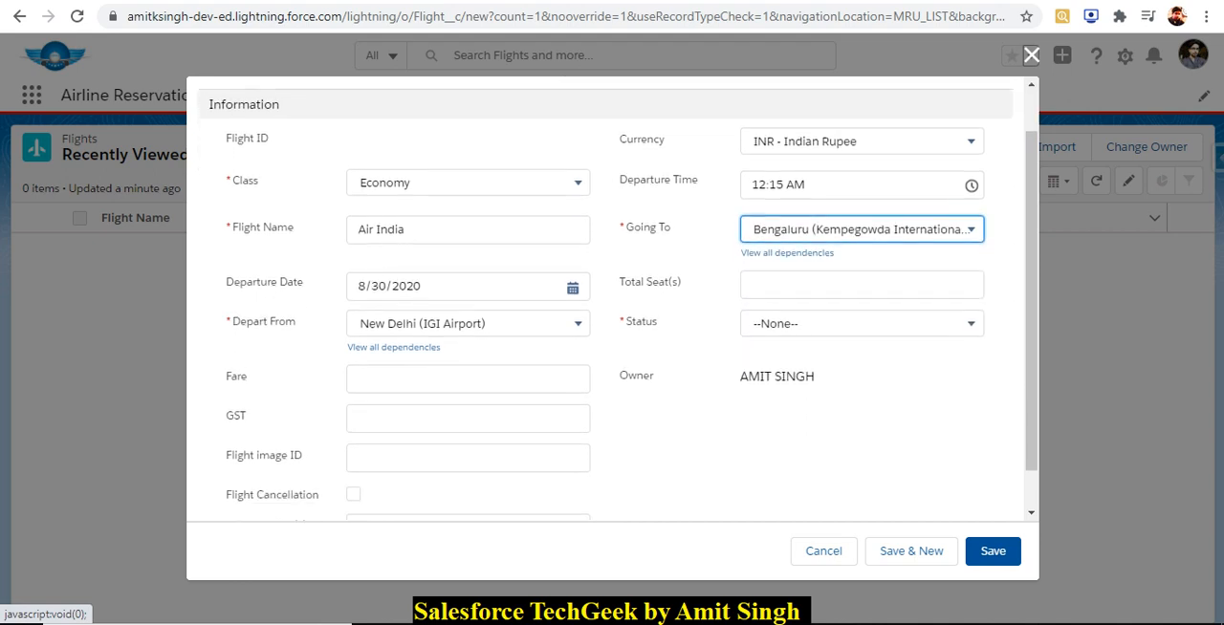
left_click(468, 373)
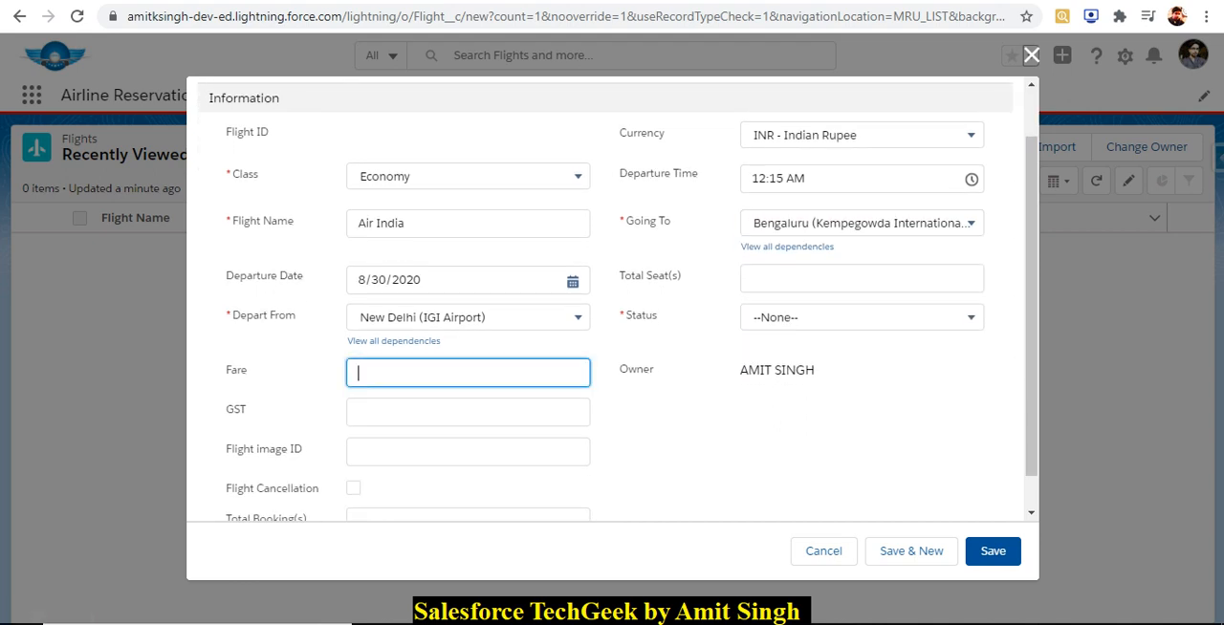
type("5000")
left_click(861, 278)
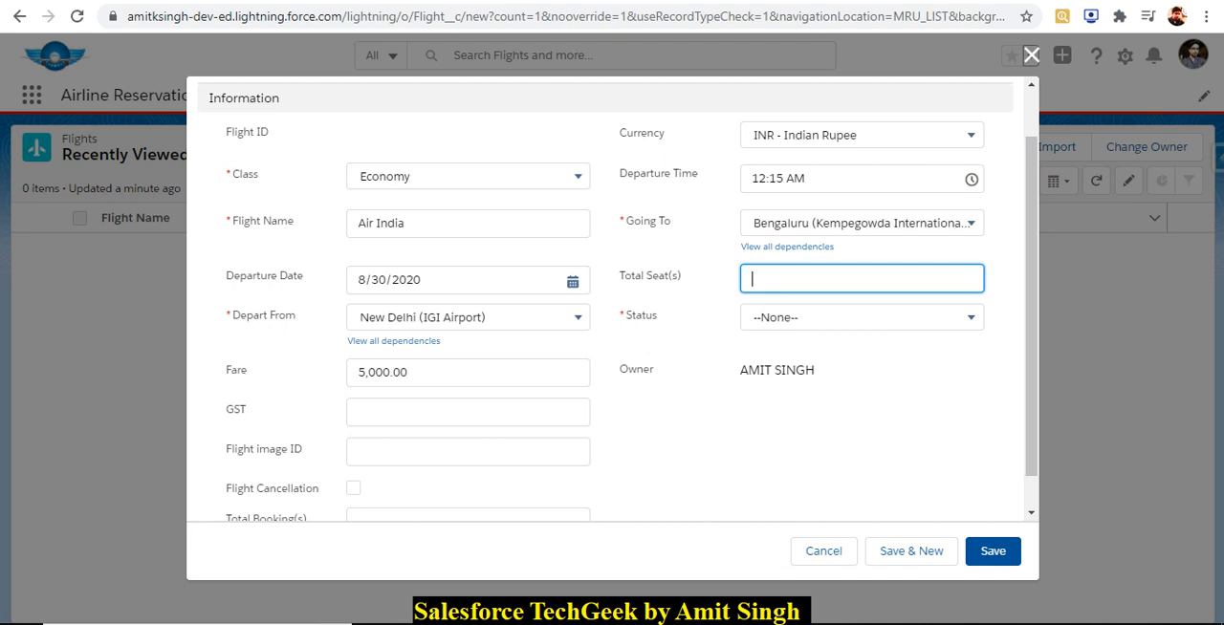
type("100")
left_click(861, 317)
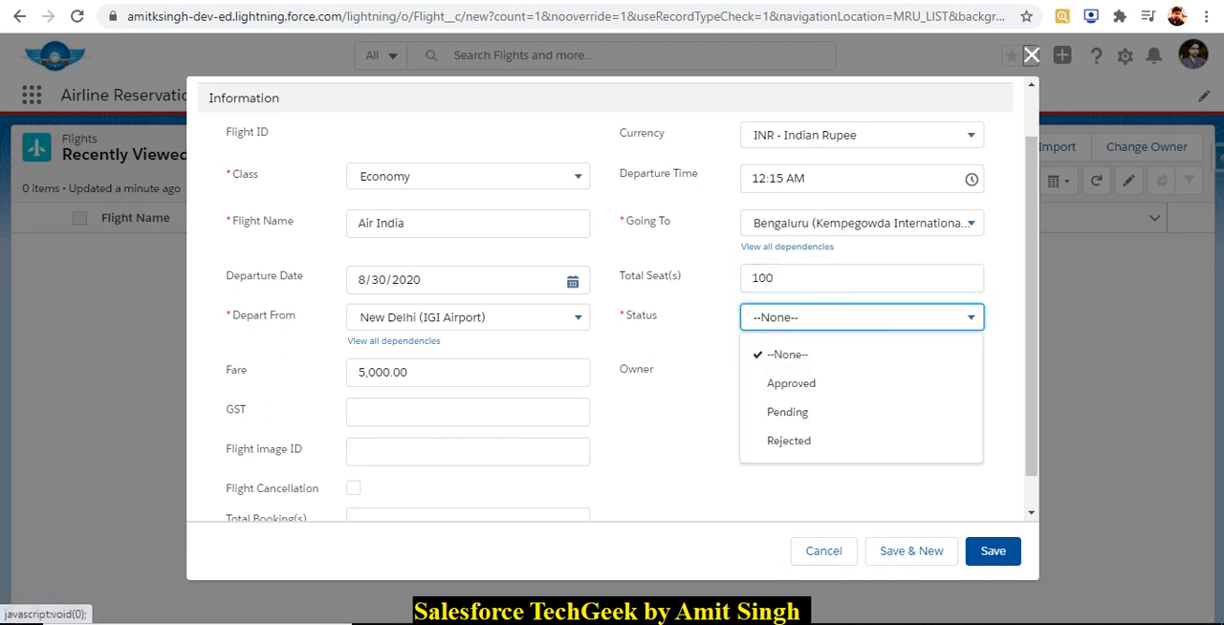
left_click(793, 383)
scroll(793, 384, "down", 1)
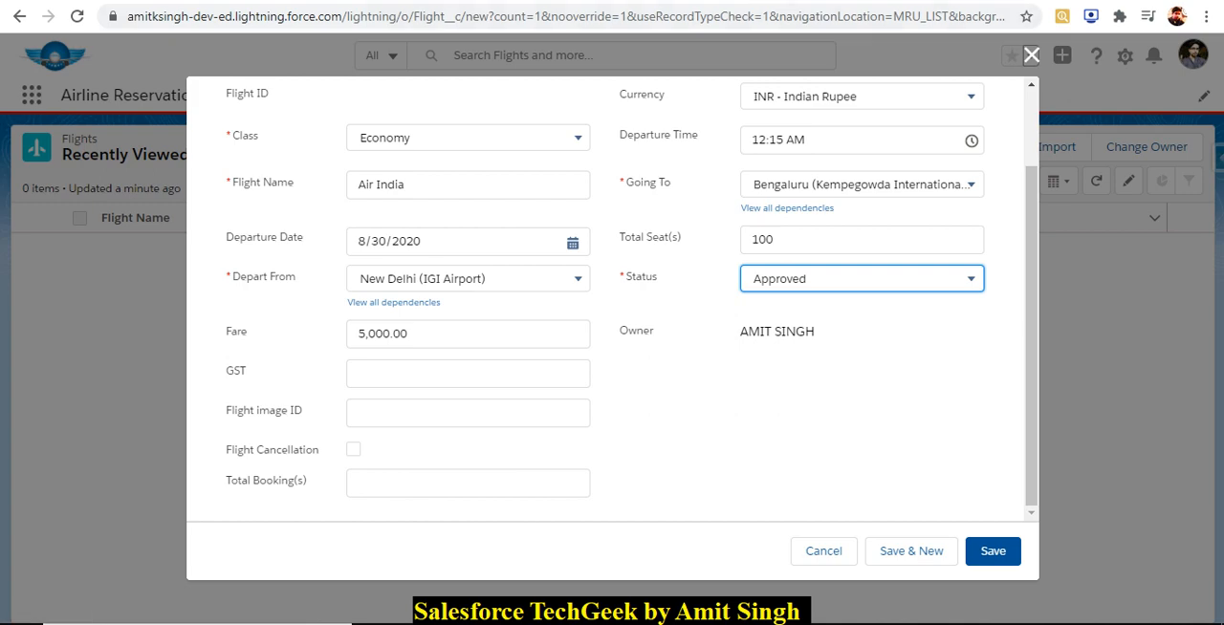
Open login.salesforce.com in a new browser tab, sign in with the saved username, and switch to Salesforce Classic.
key("ctrl+t")
type("login.salesforce.com")
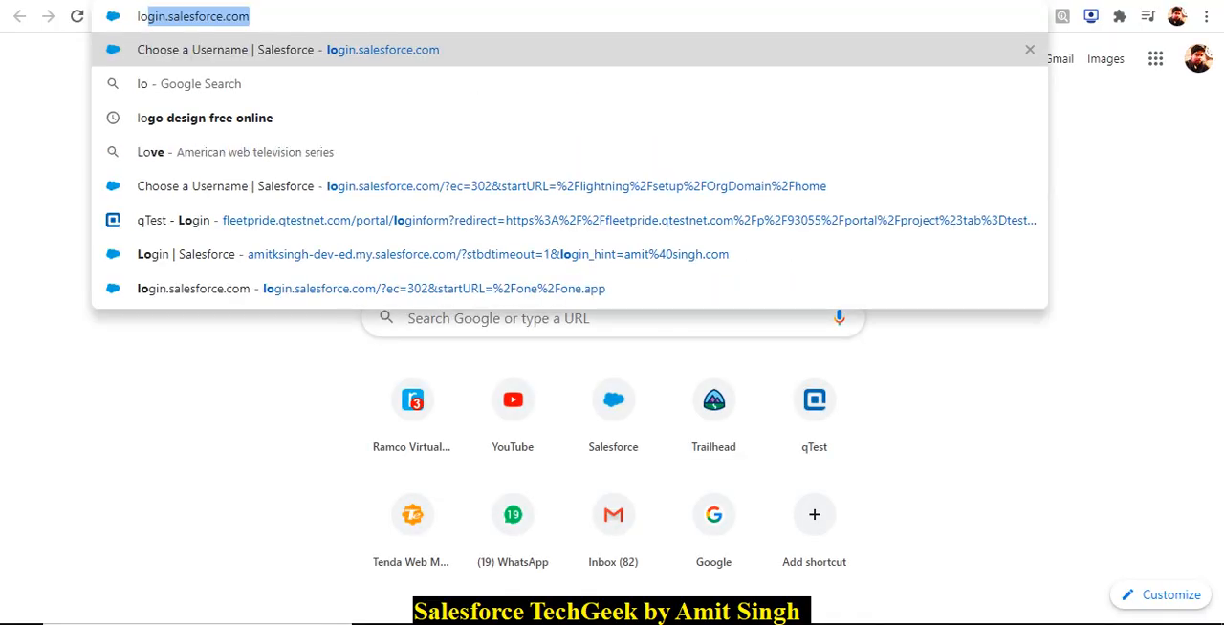
key("Return")
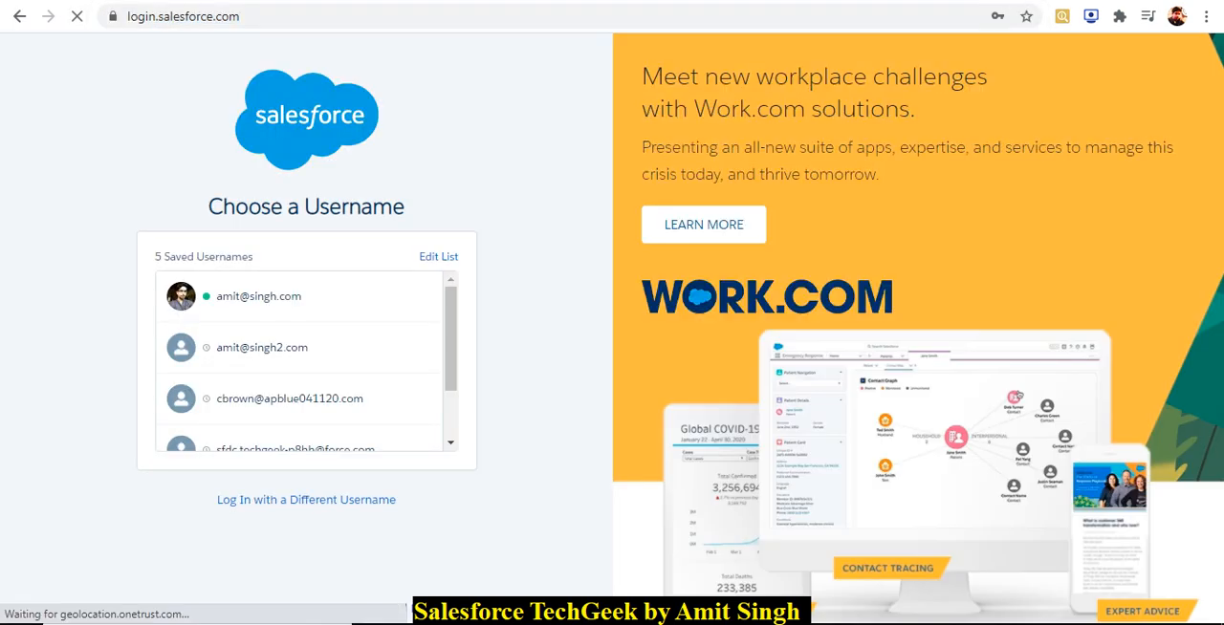
left_click(259, 296)
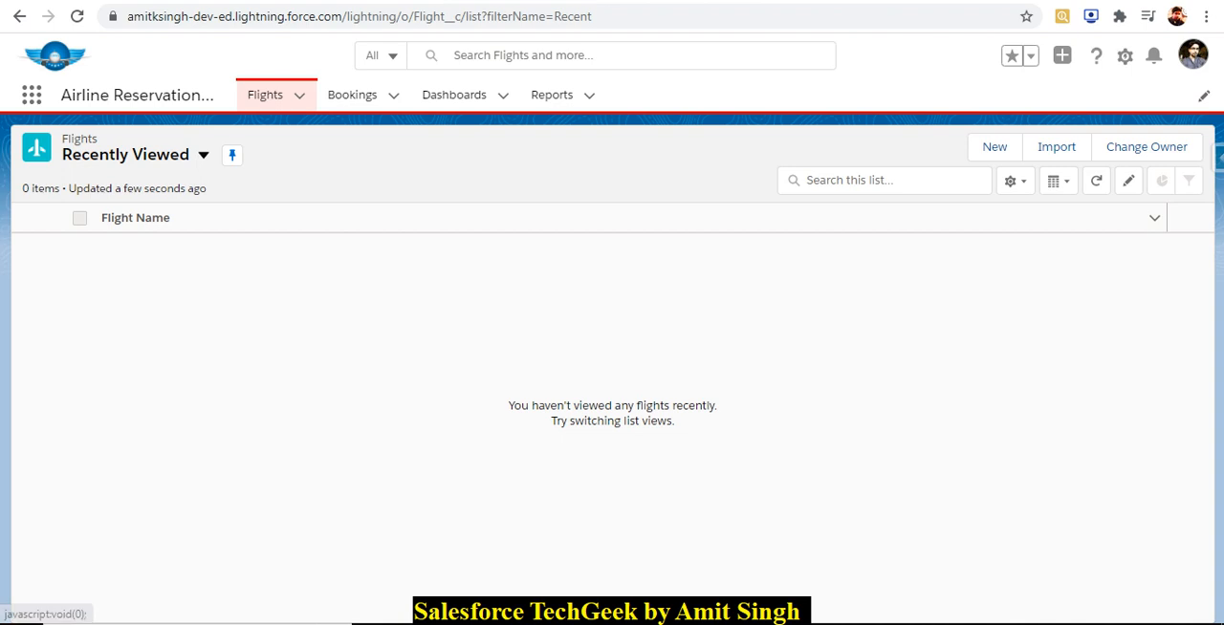
left_click(1192, 55)
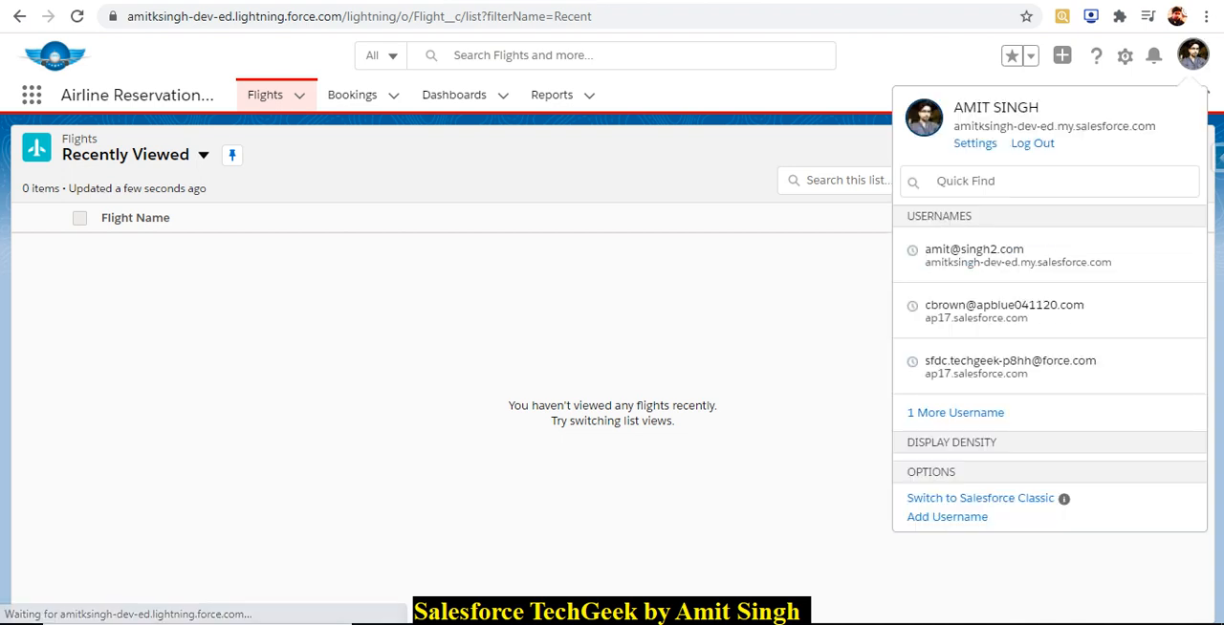
left_click(980, 560)
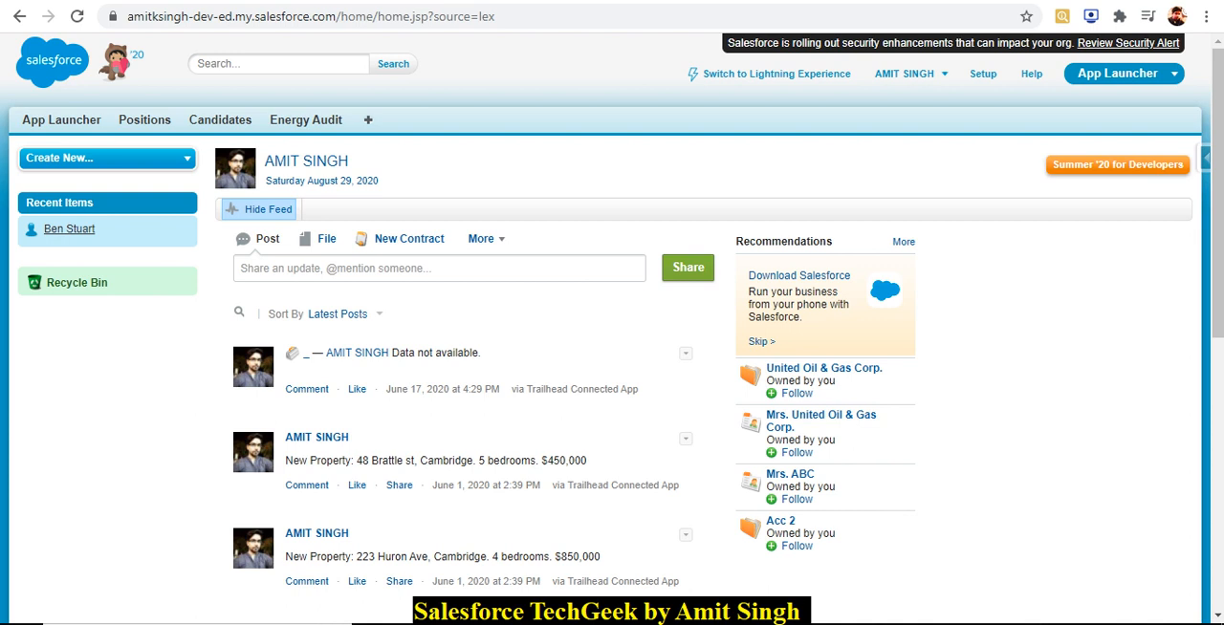
Open Documents from the list of all tabs and list the files in the My Personal Documents folder.
left_click(368, 120)
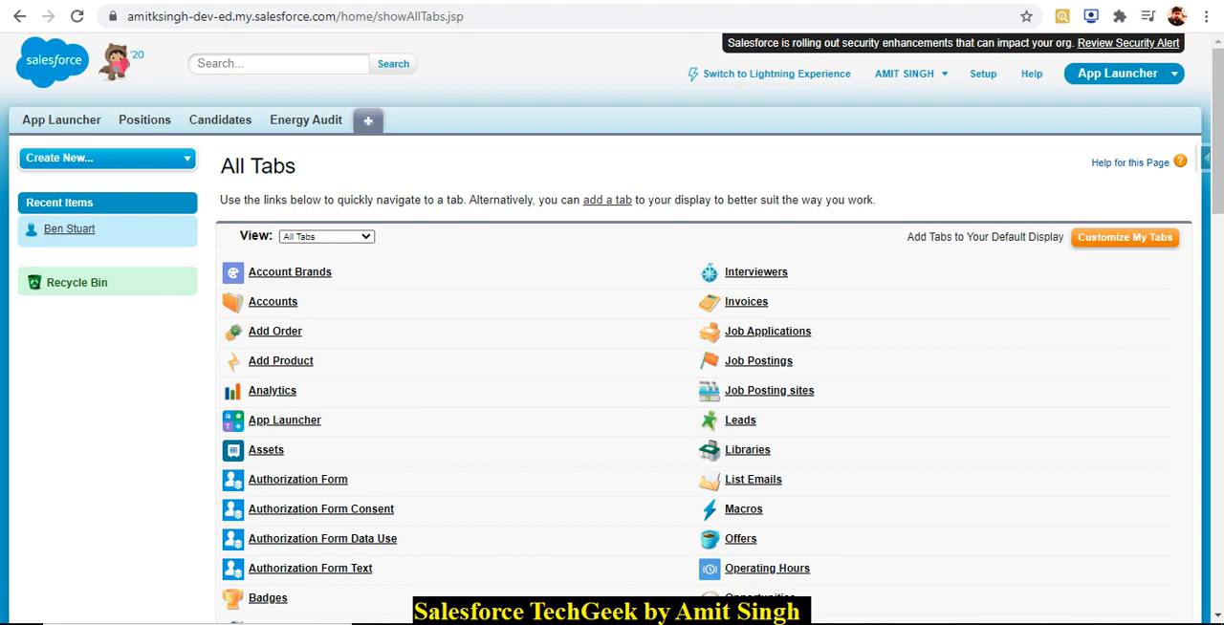
scroll(612, 325, "down", 4)
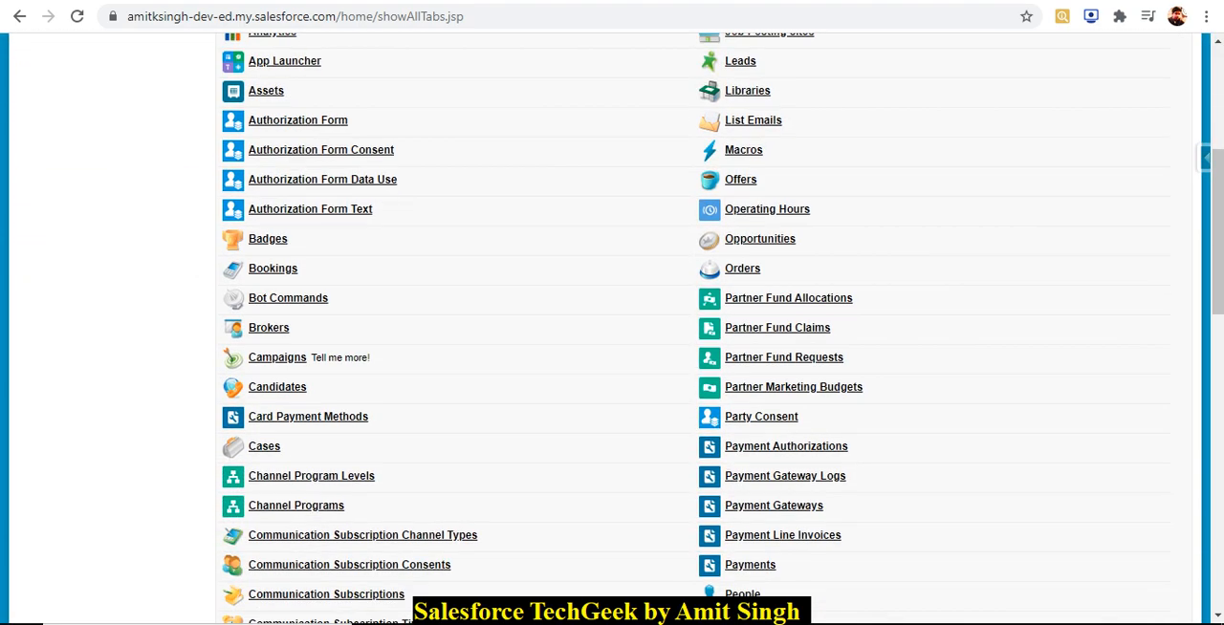
scroll(612, 325, "down", 5)
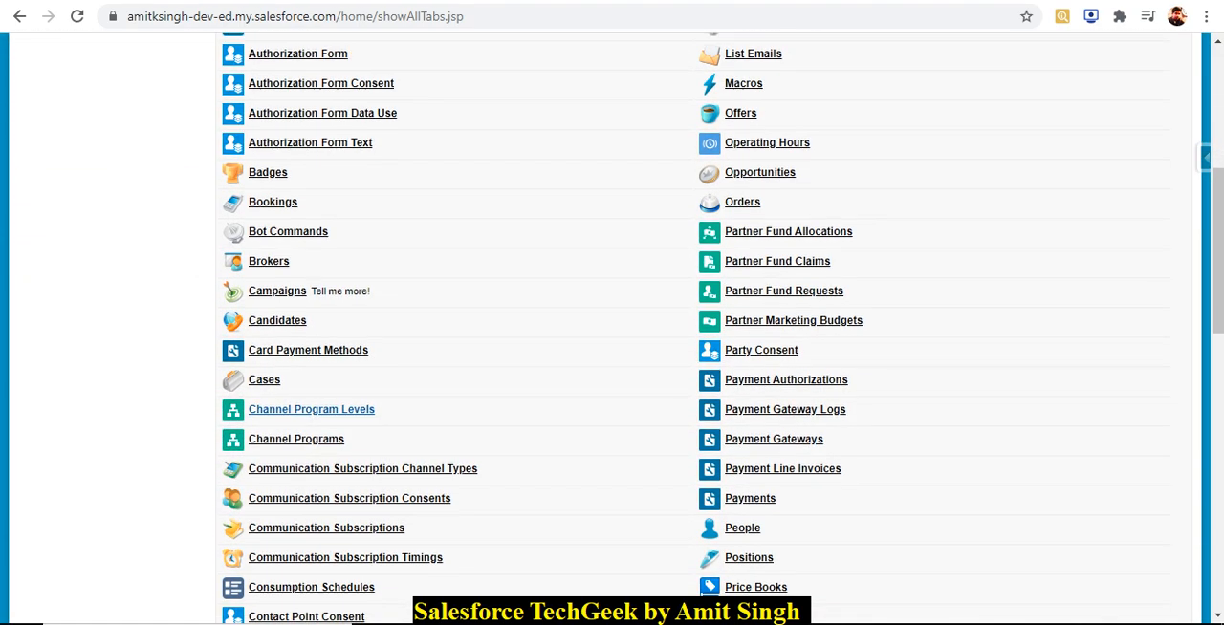
scroll(611, 325, "down", 2)
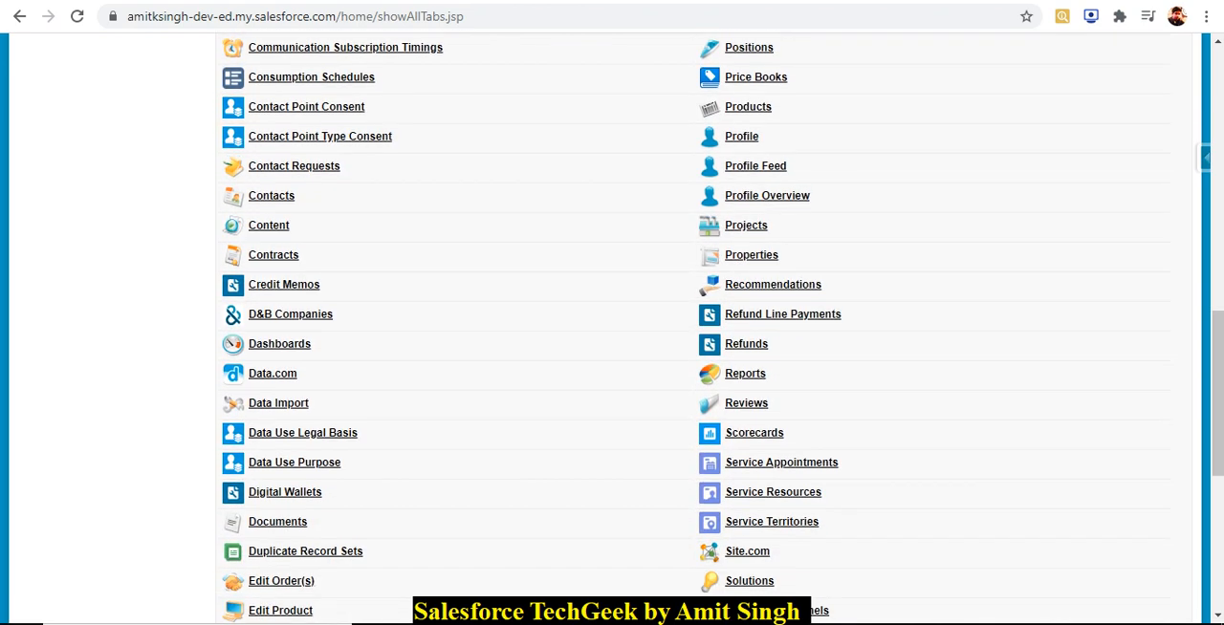
left_click(277, 521)
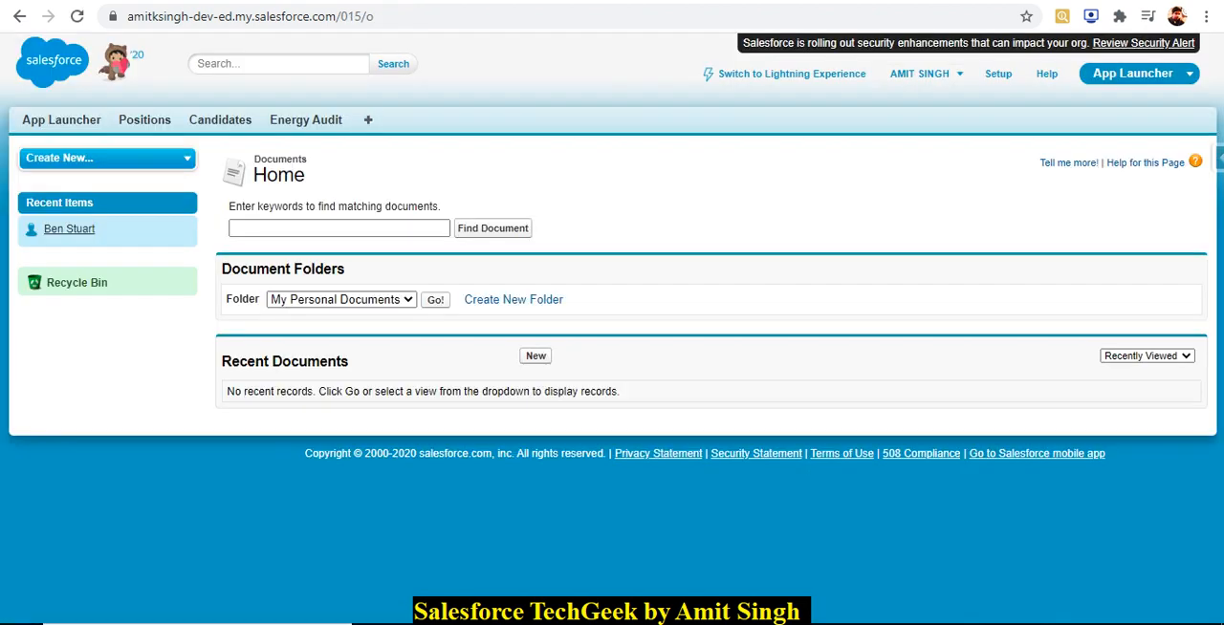
left_click(435, 299)
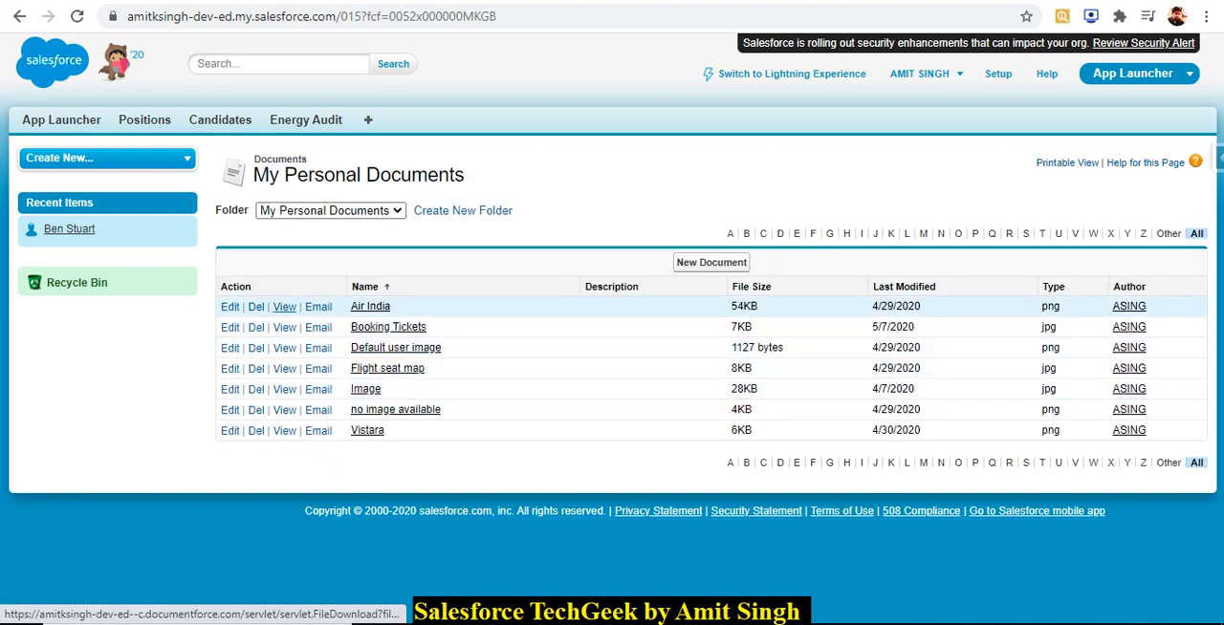
View the Air India document, copy the file ID from its web address, and paste it as the new flight's Flight image ID.
left_click(285, 307)
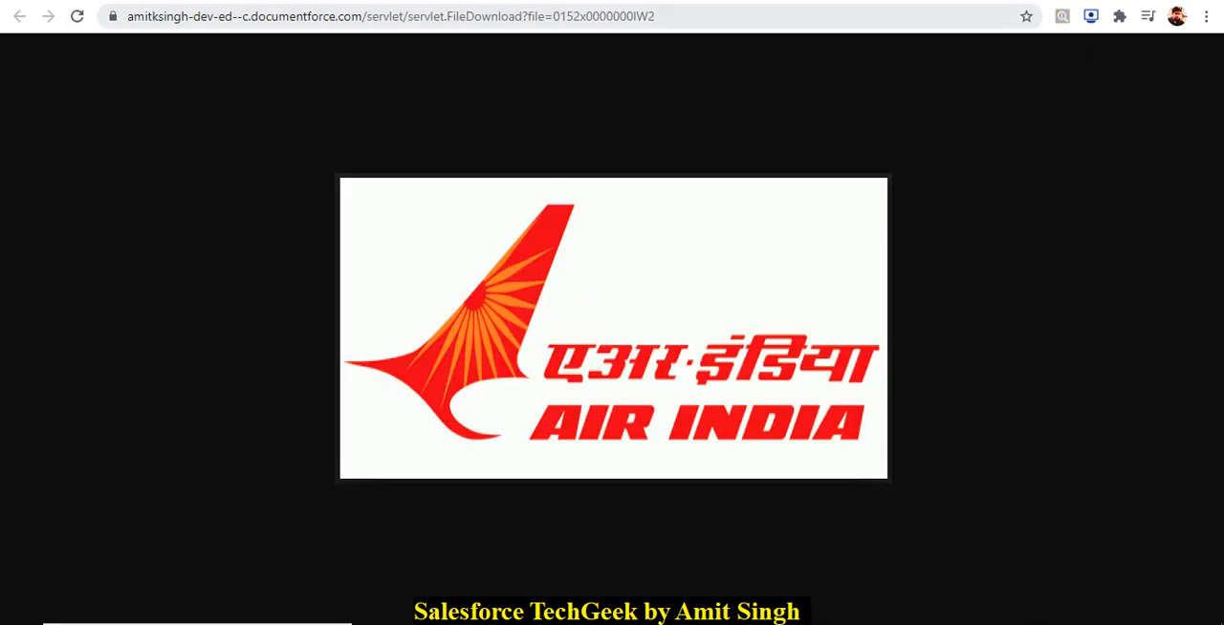
double_click(623, 16)
key("ctrl+c")
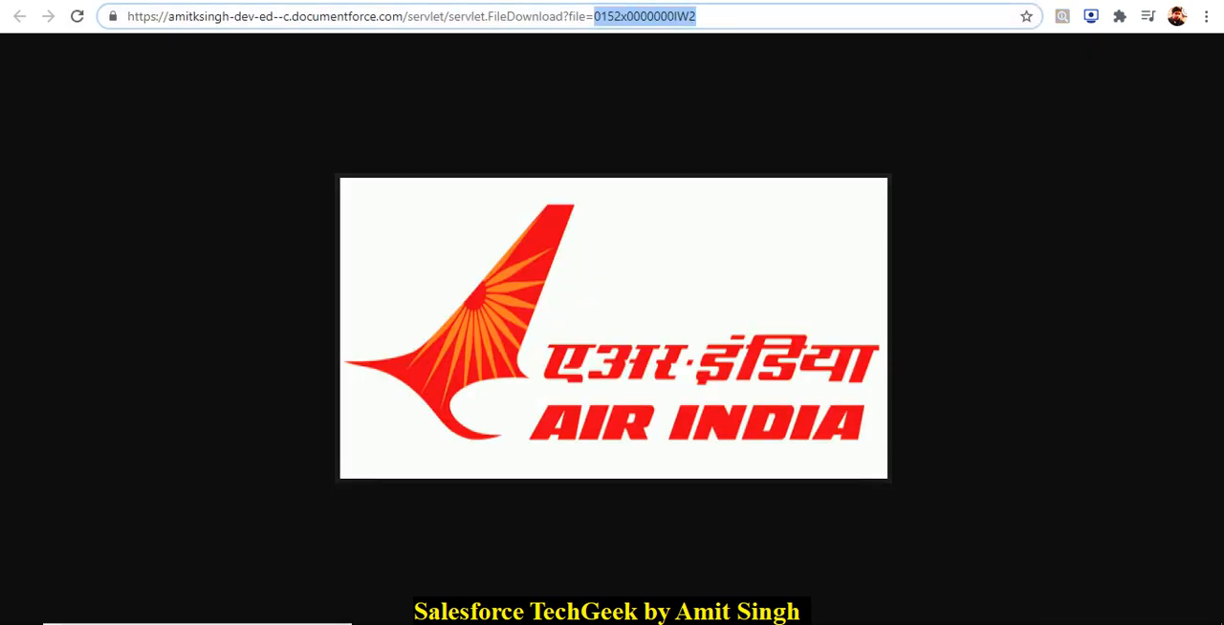
key("ctrl+Tab")
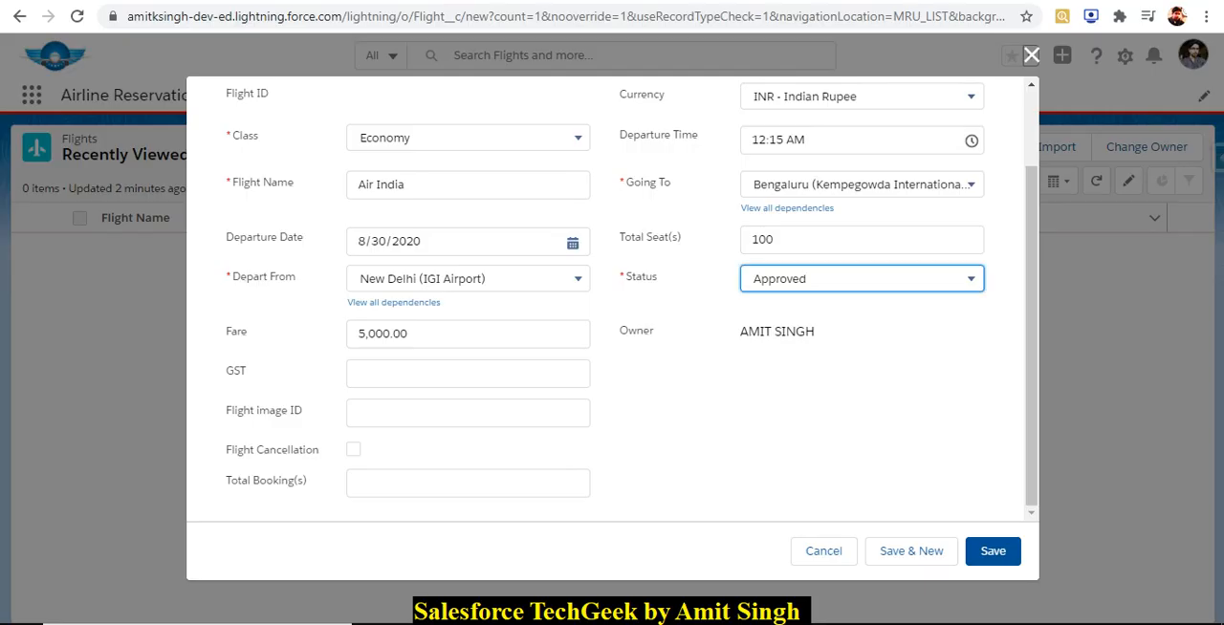
left_click(467, 413)
key("ctrl+v")
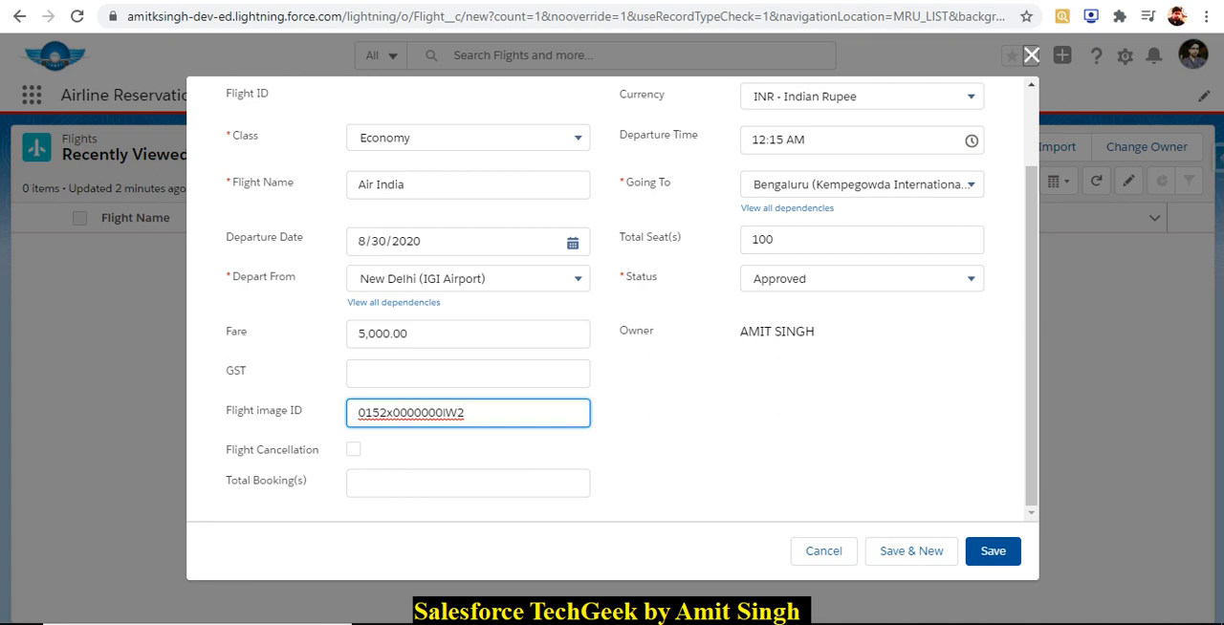
Save the new Air India flight record and return to the Flights list.
left_click(992, 550)
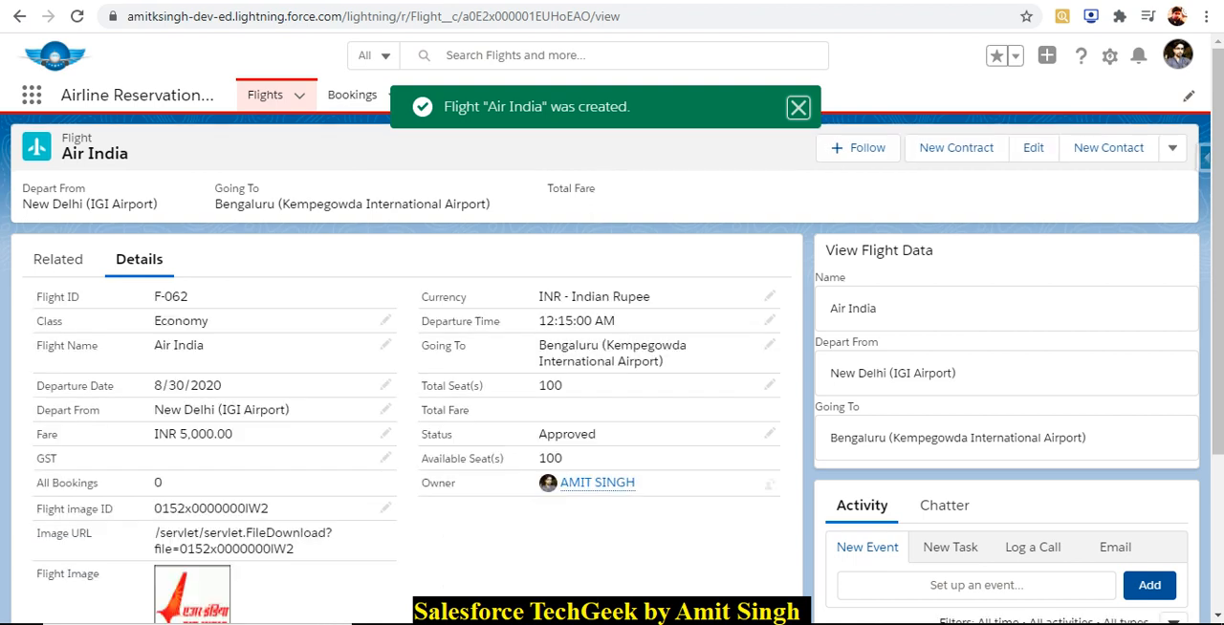
left_click(265, 94)
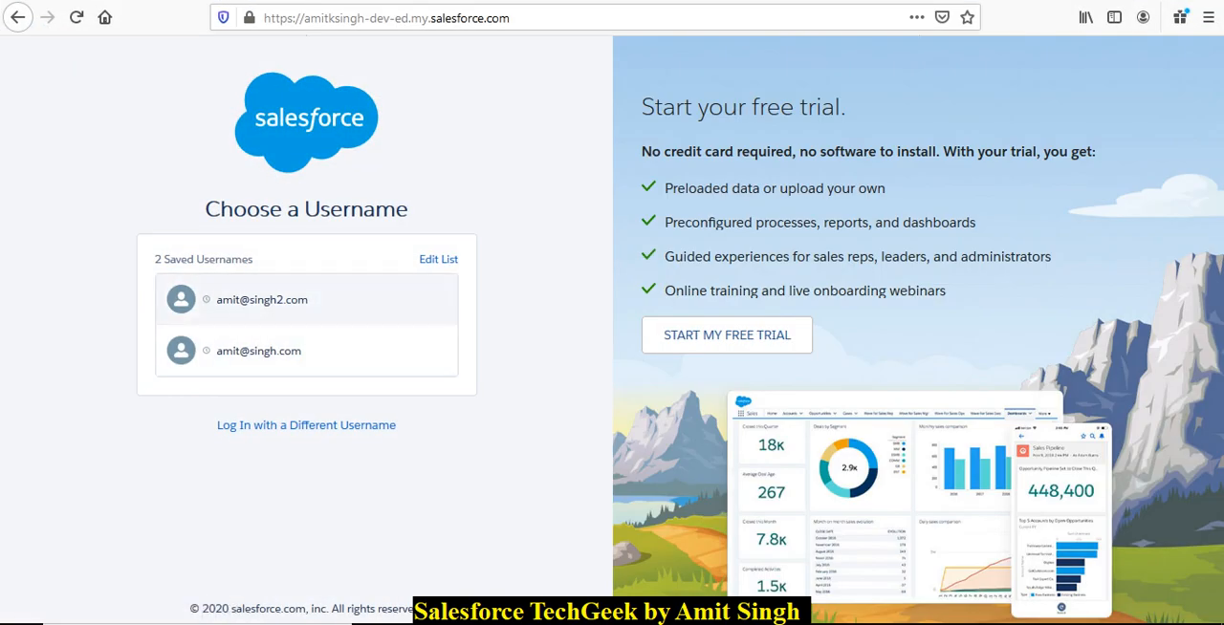
Switch to Firefox and log in to the Salesforce org as the second user, using the first saved username and its stored password.
left_click(287, 299)
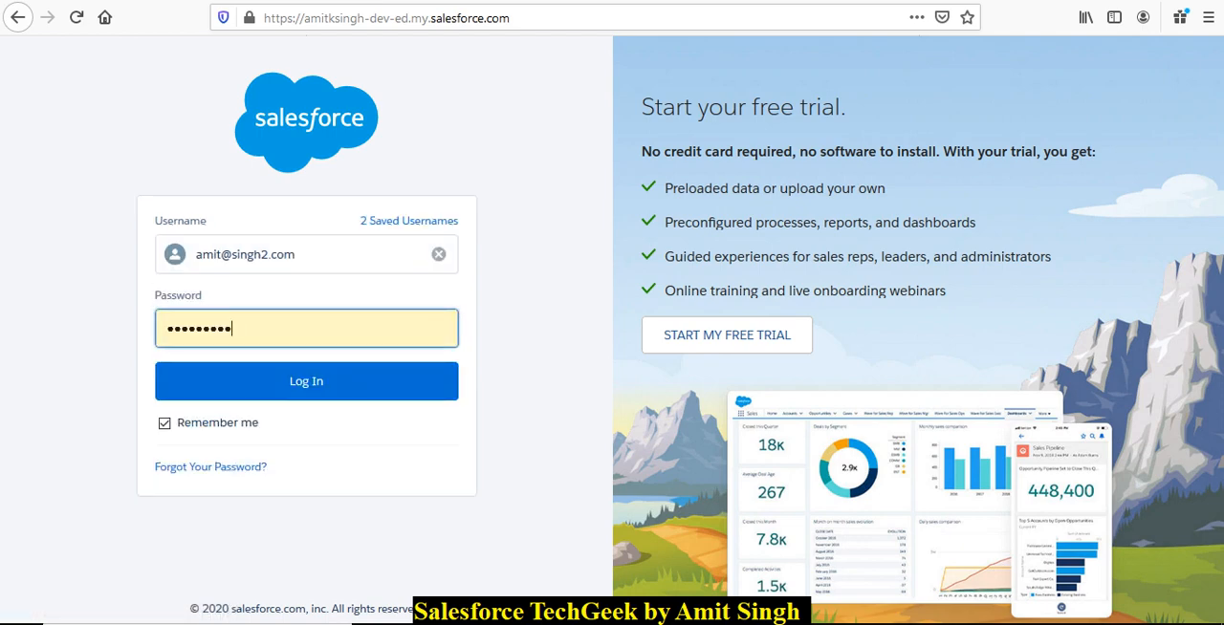
left_click(306, 380)
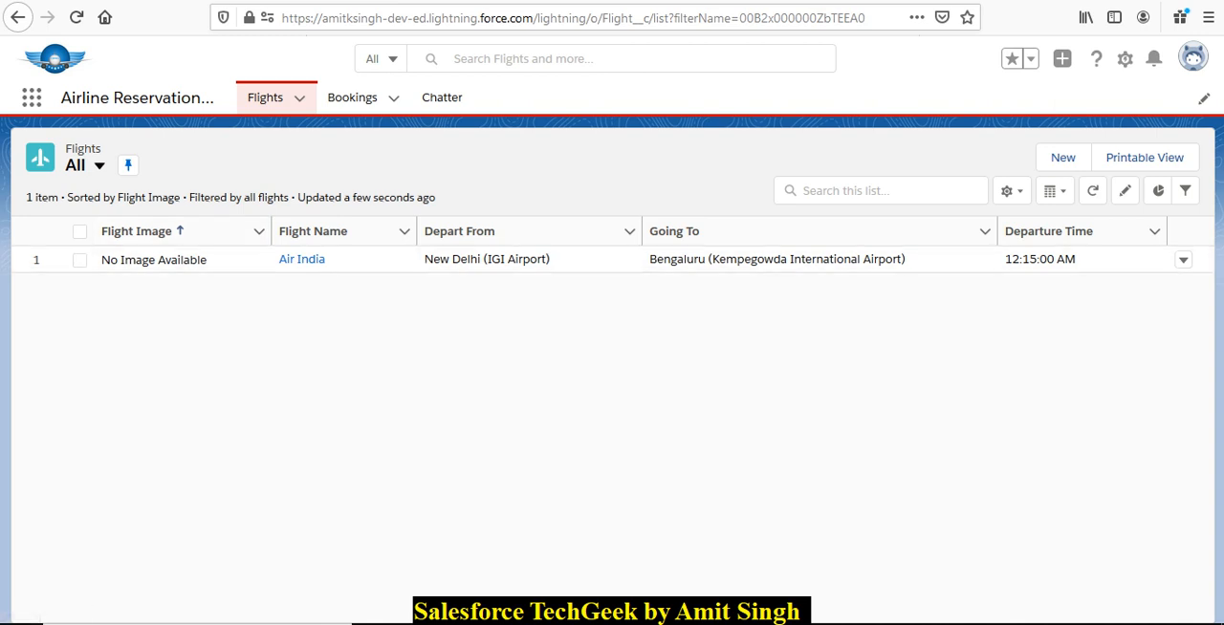
Switch between the Chrome and Firefox windows to compare the Flights list as each of the two logged-in users sees it.
mouse_move(551, 623)
left_click(454, 566)
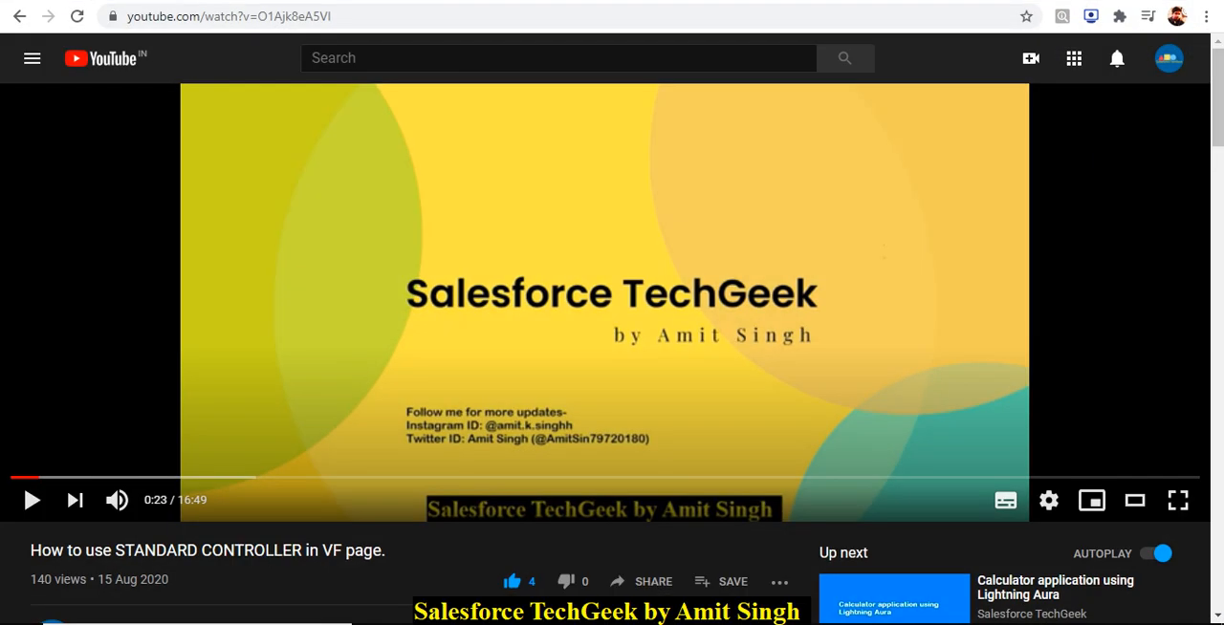
left_click(648, 560)
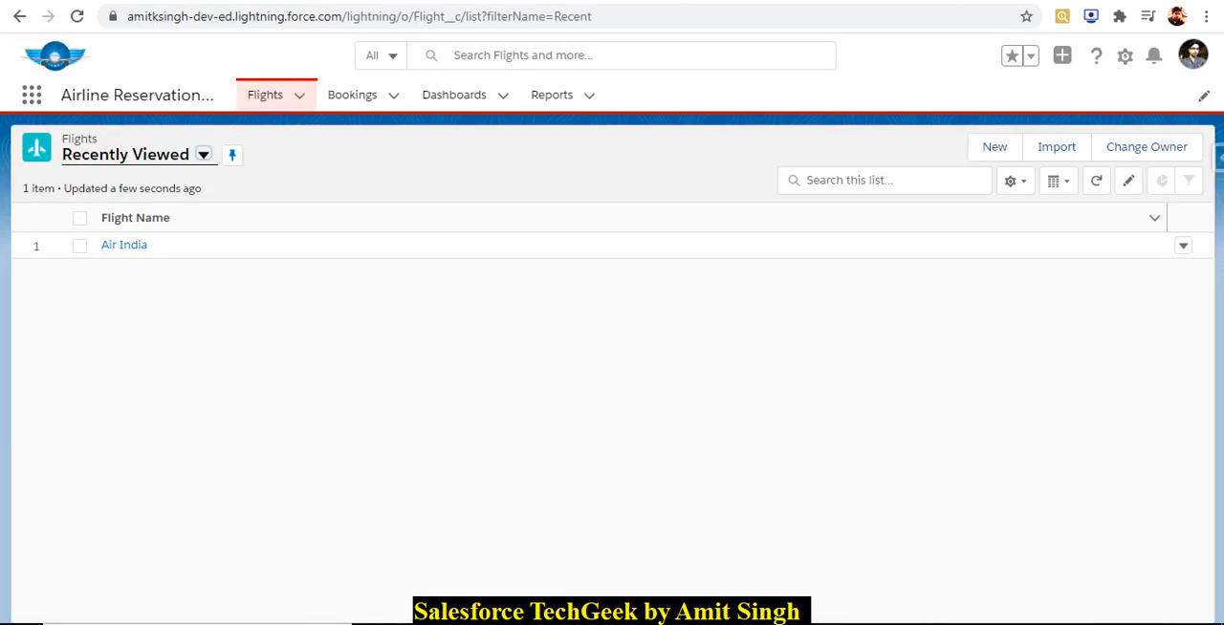
key("alt+Tab")
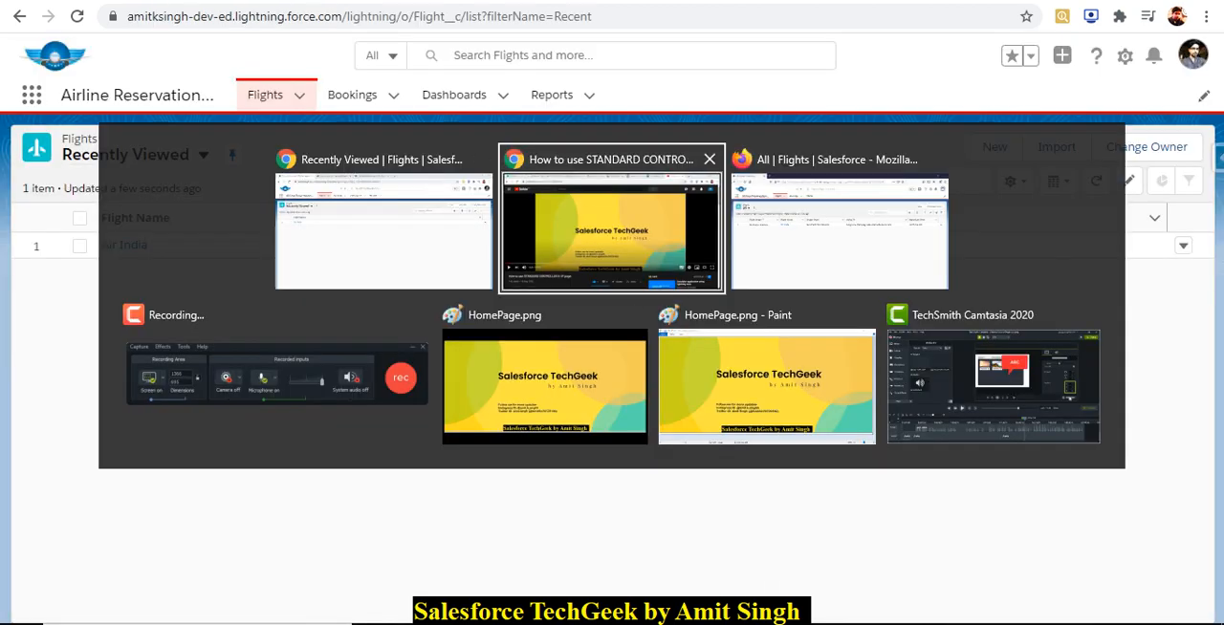
key("alt+Tab")
key("alt+Tab")
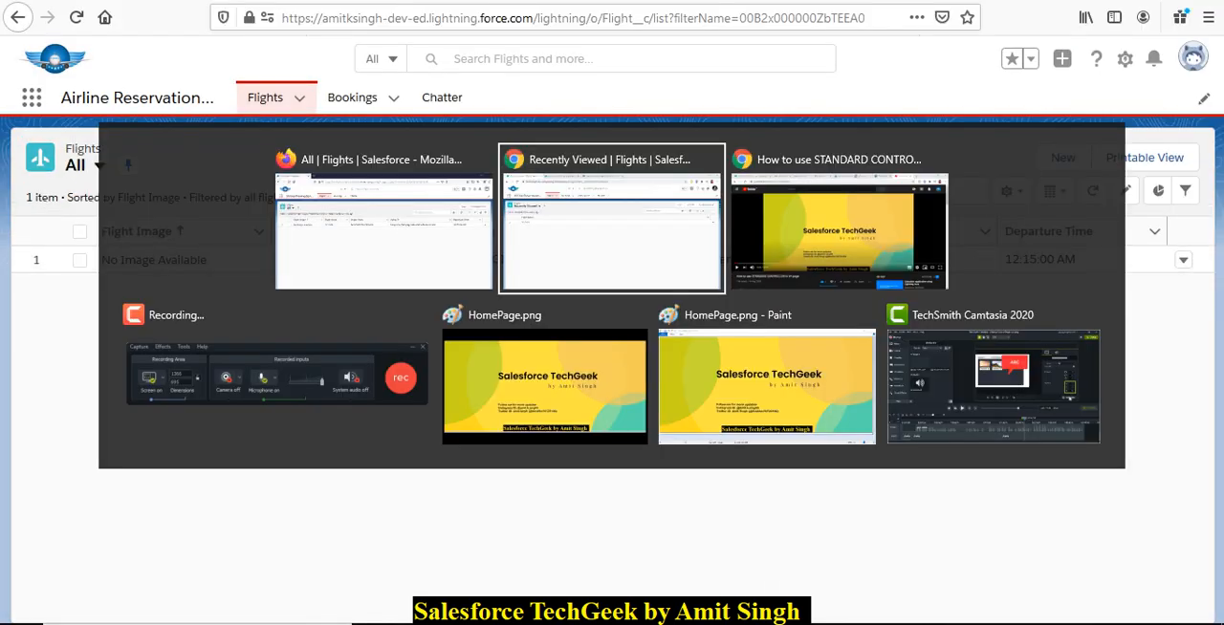
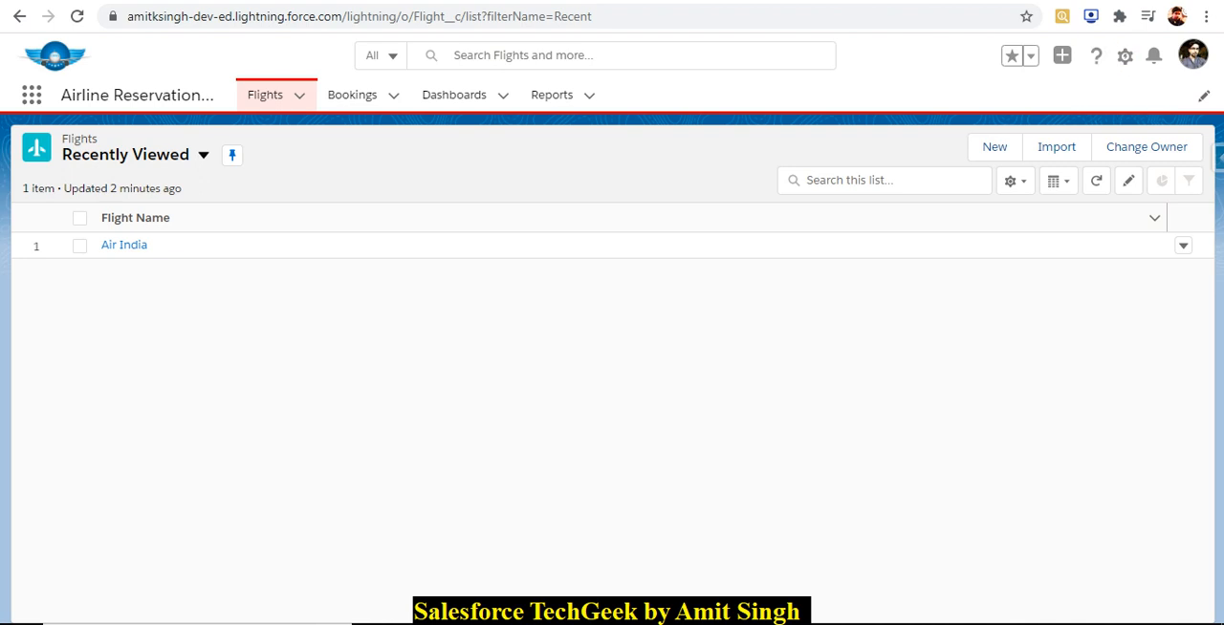
Check which user is logged in to the org in Chrome and in Firefox by viewing each profile summary.
left_click(1192, 54)
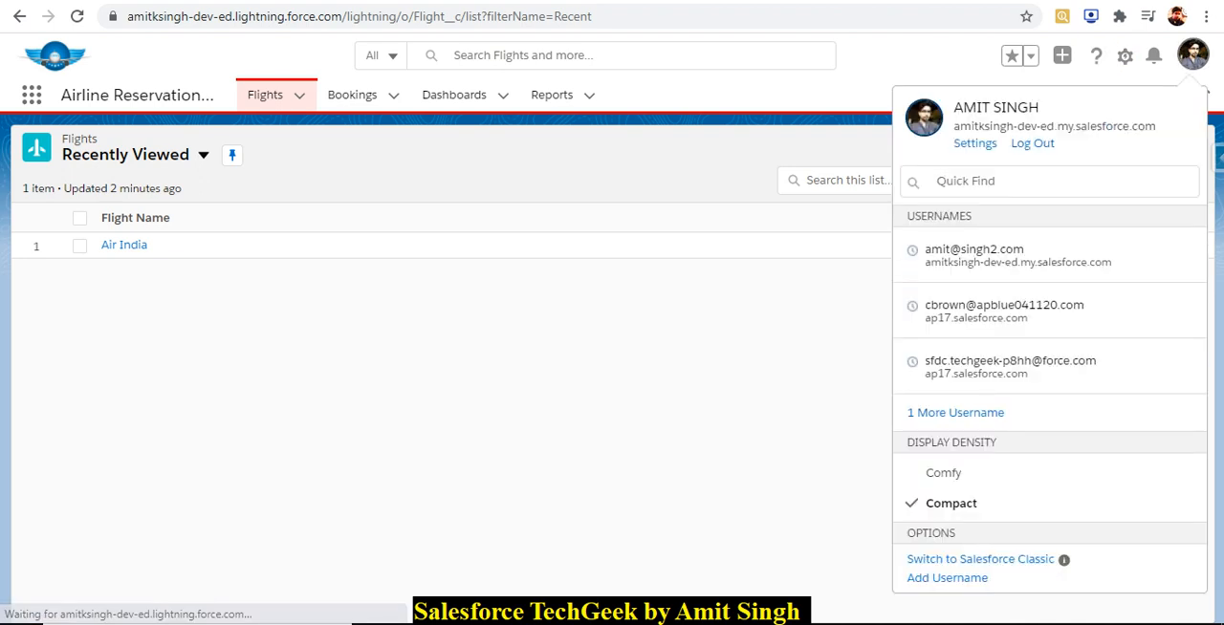
left_click(1192, 54)
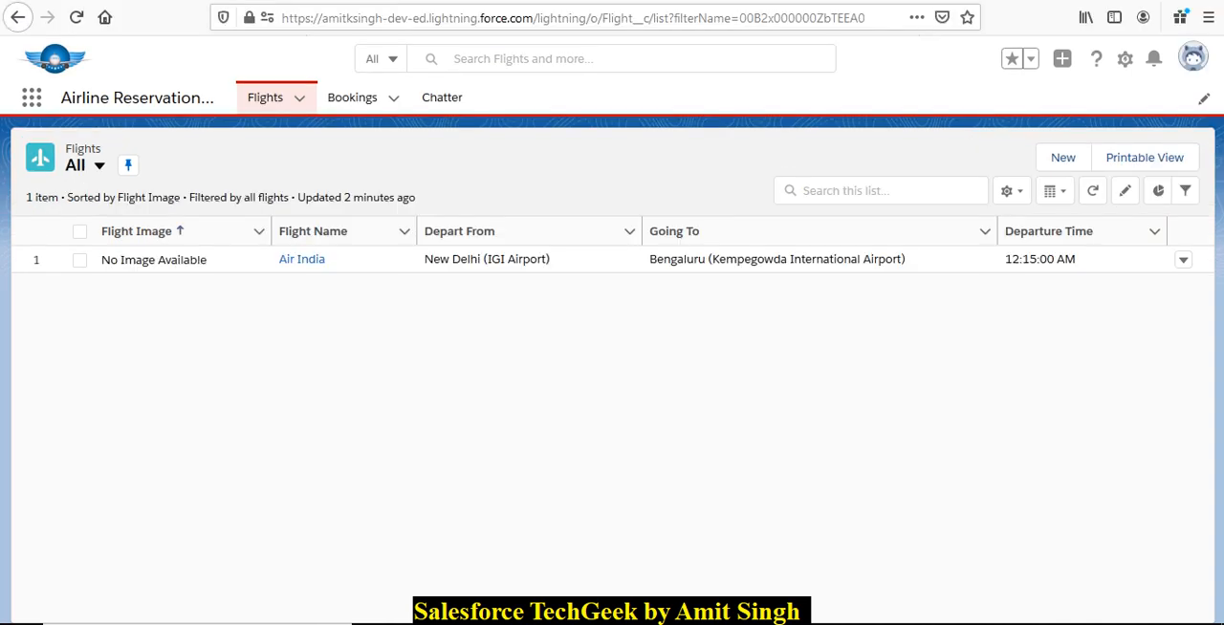
left_click(1192, 58)
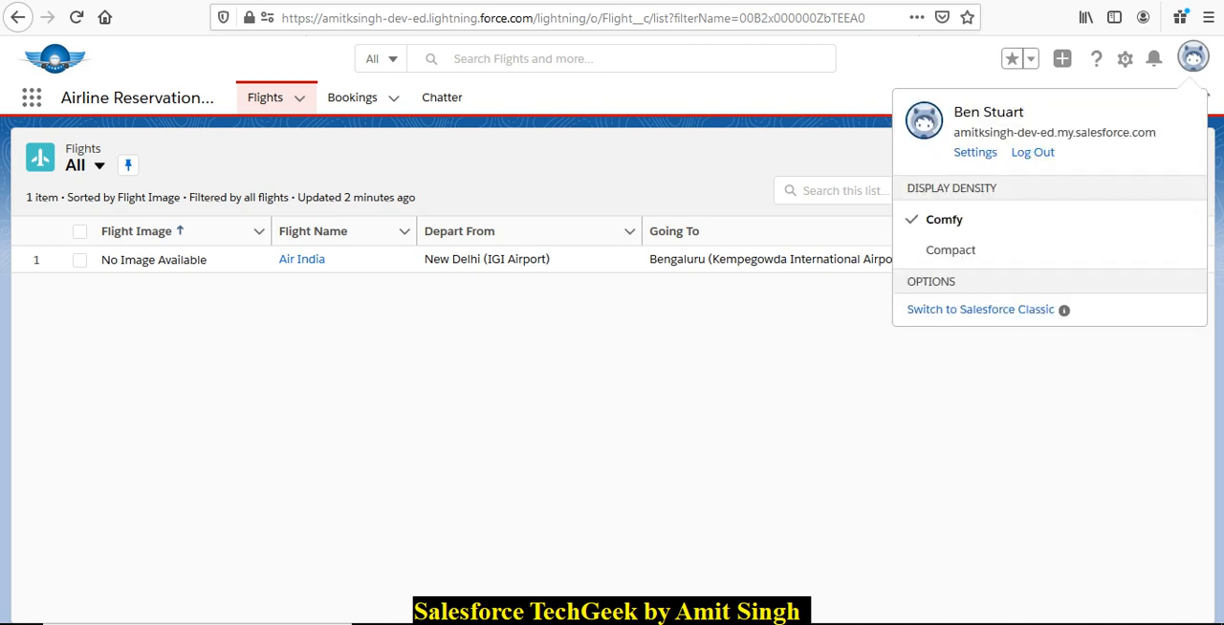
left_click(727, 382)
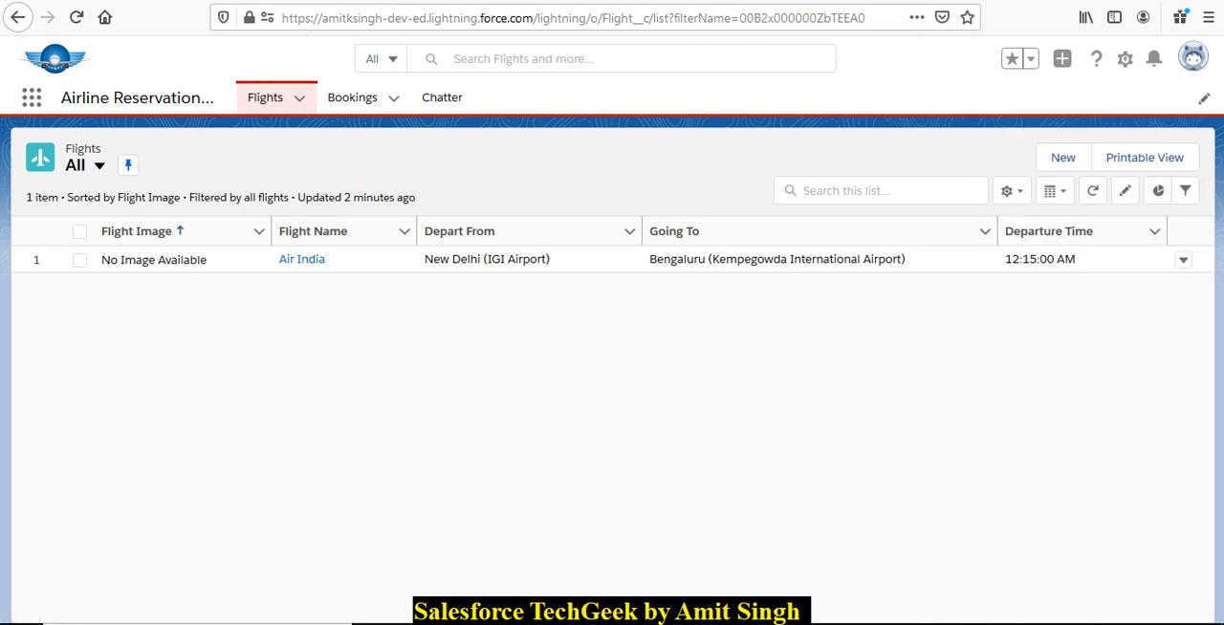
Switch back to Chrome and open the organization-wide defaults for editing in Setup's Sharing Settings.
mouse_move(552, 623)
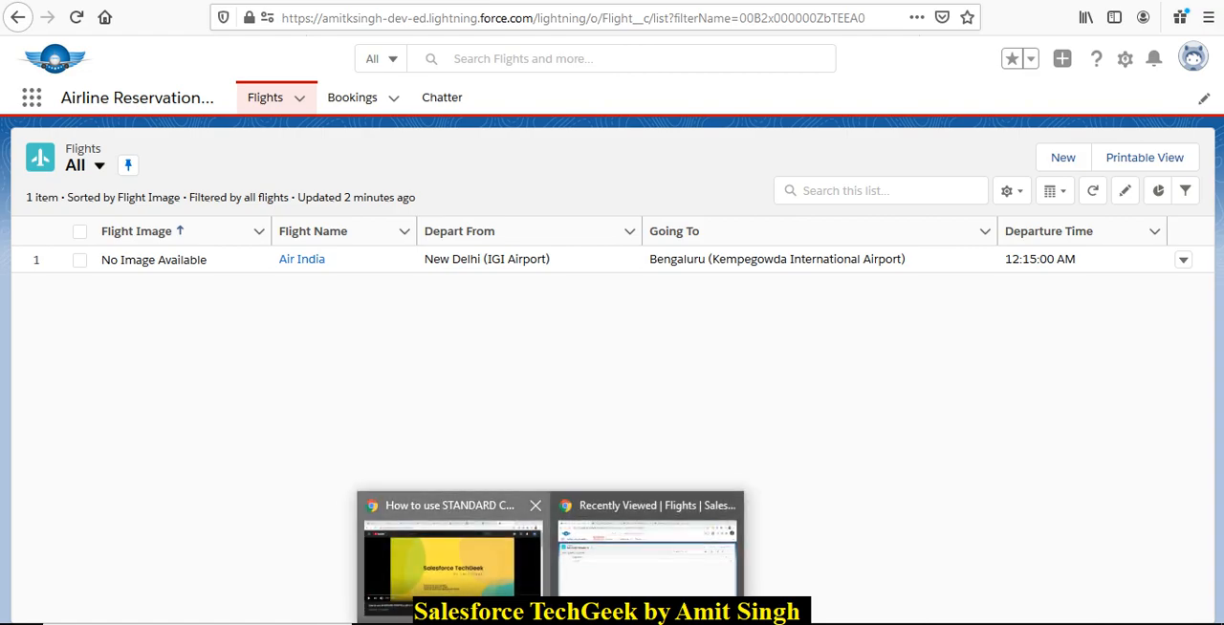
left_click(454, 569)
left_click(647, 569)
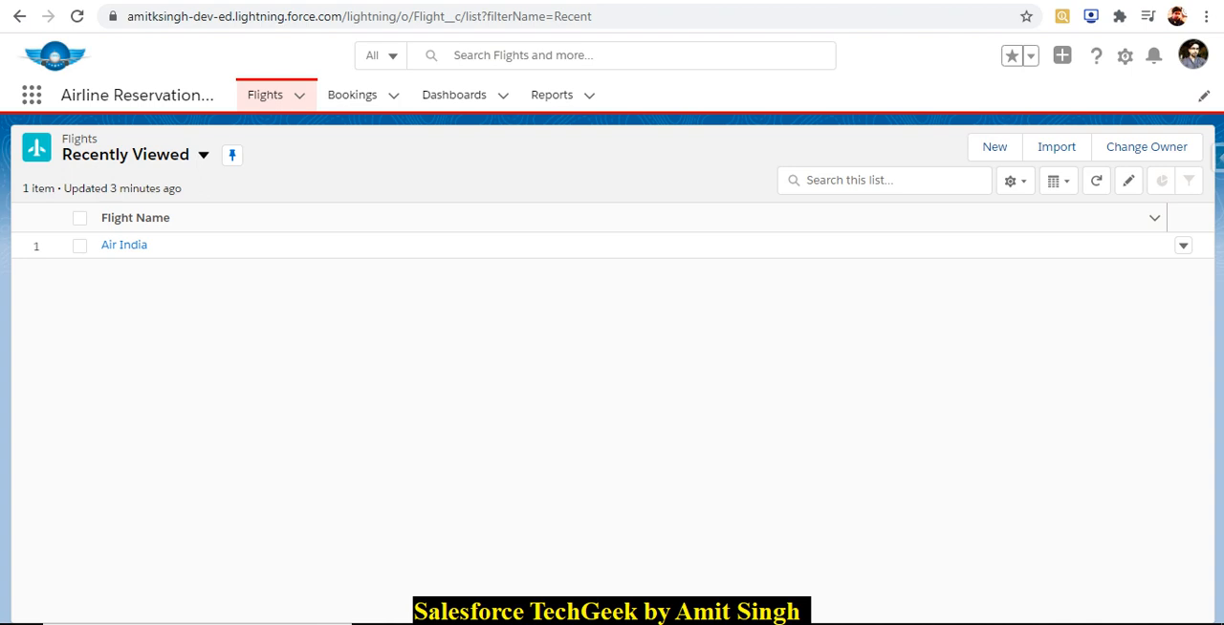
left_click(325, 2)
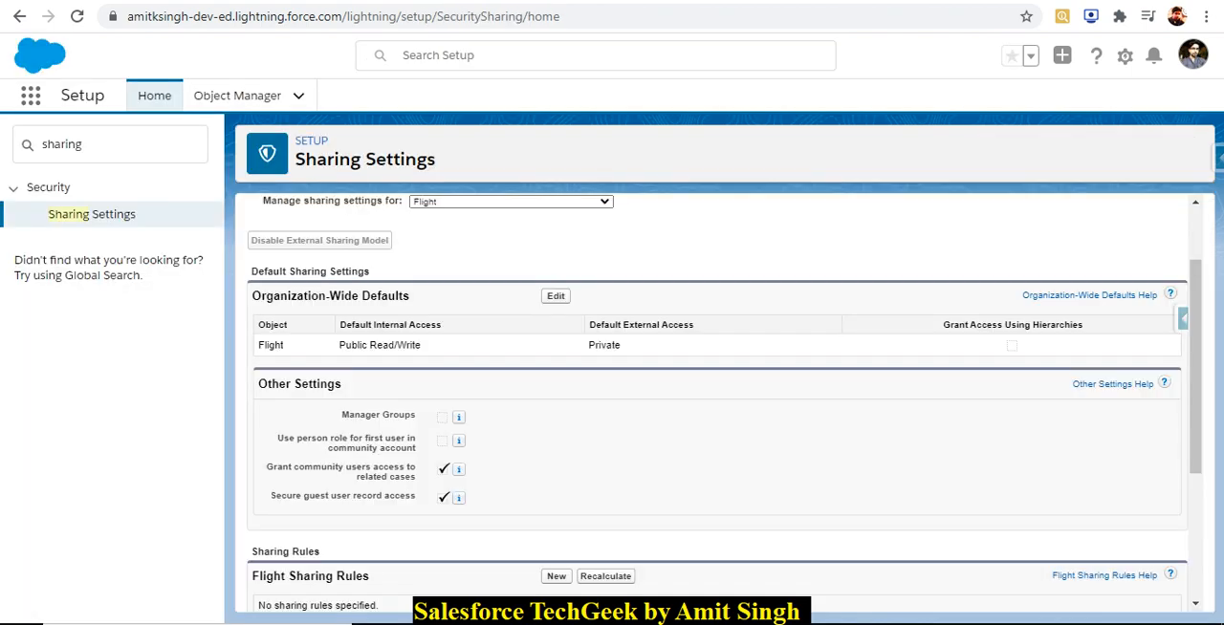
left_click(555, 296)
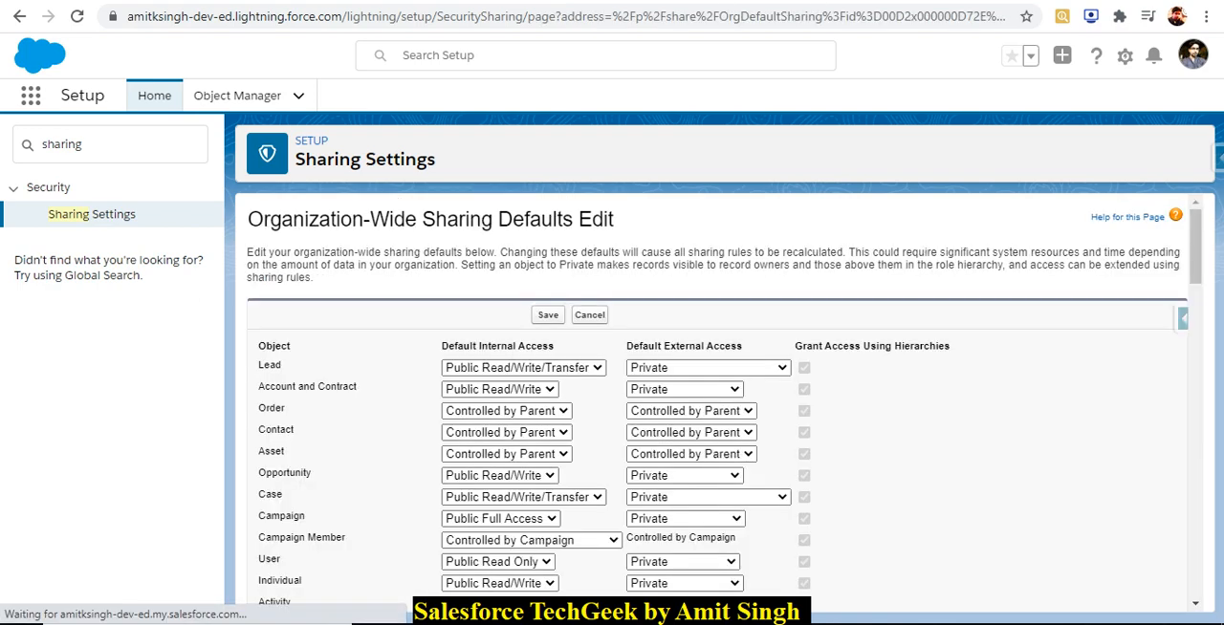
Find the Flight object in the organization-wide defaults, set its Default Internal Access to Private, and save.
key("ctrl+f")
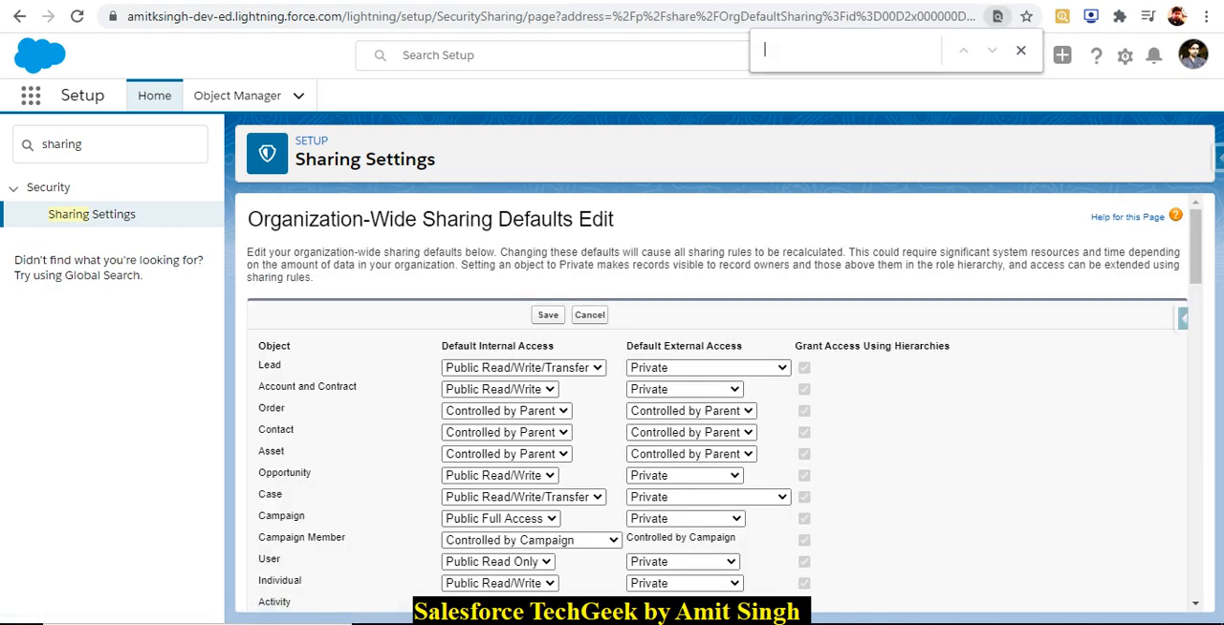
type("flight")
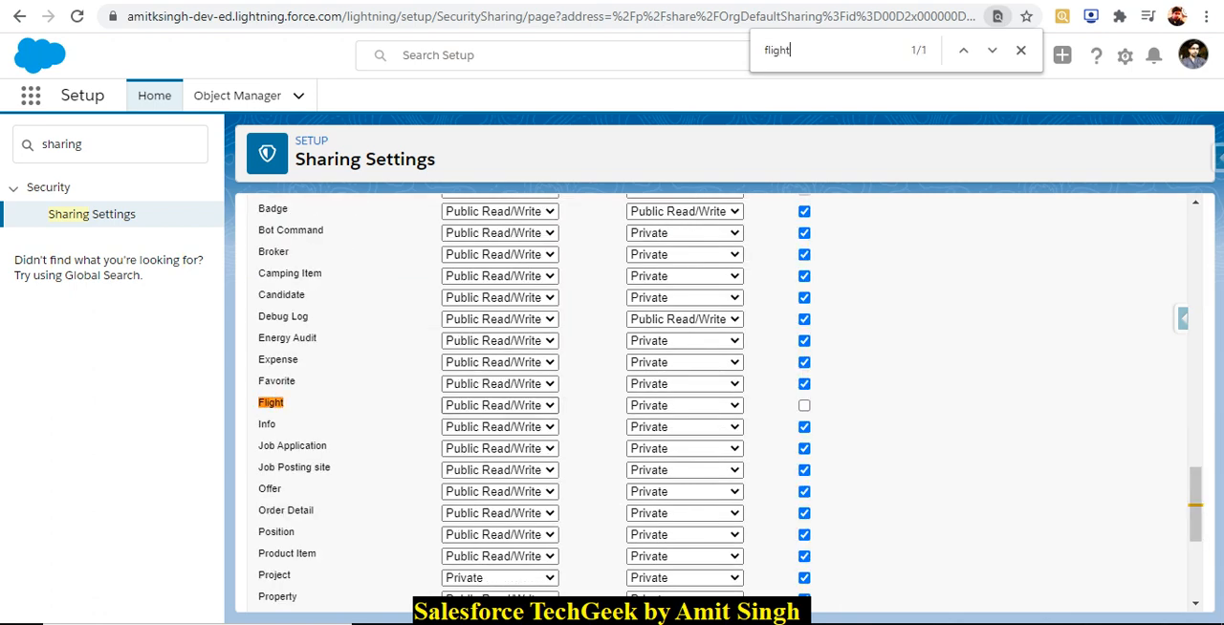
left_click(528, 407)
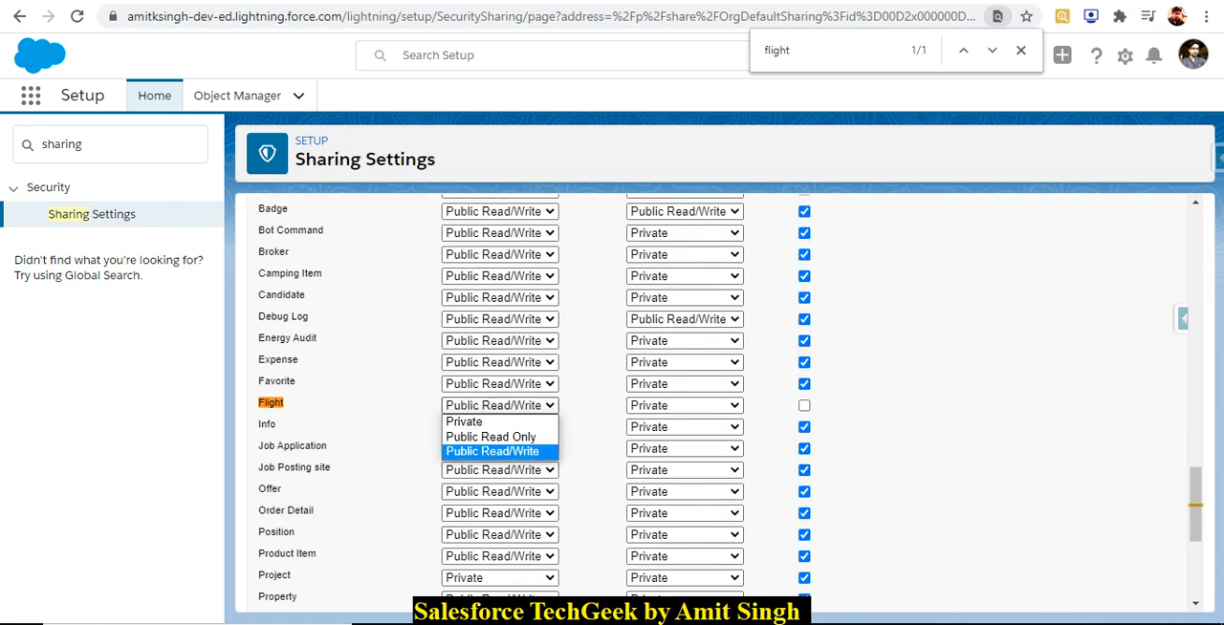
left_click(488, 423)
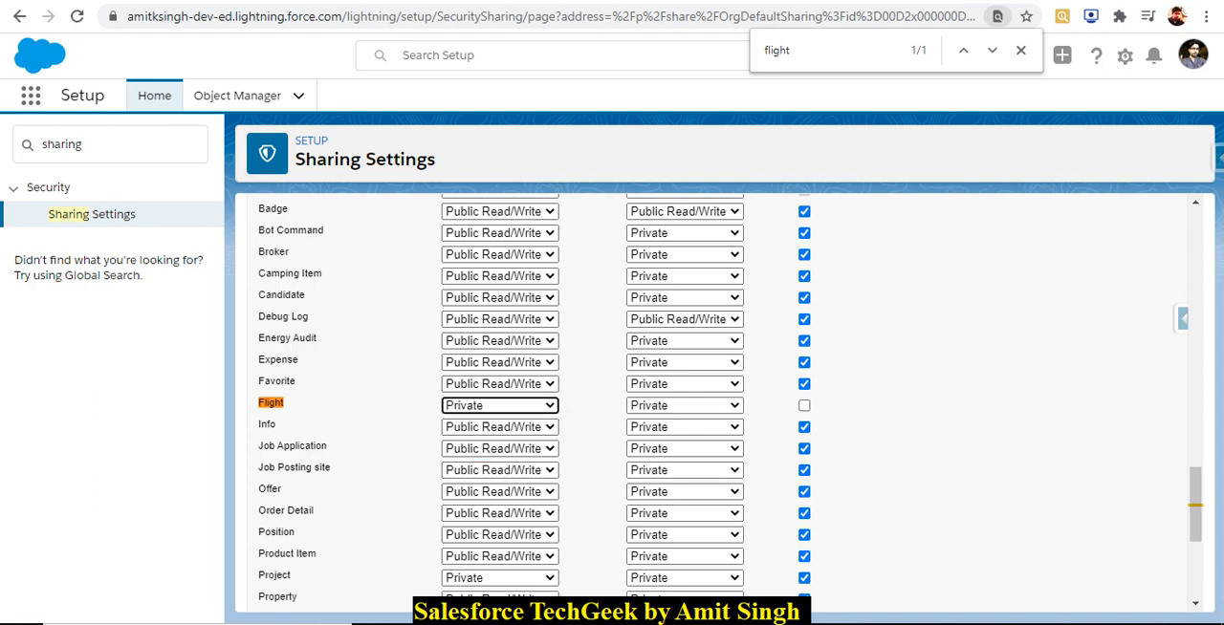
scroll(718, 402, "up", 20)
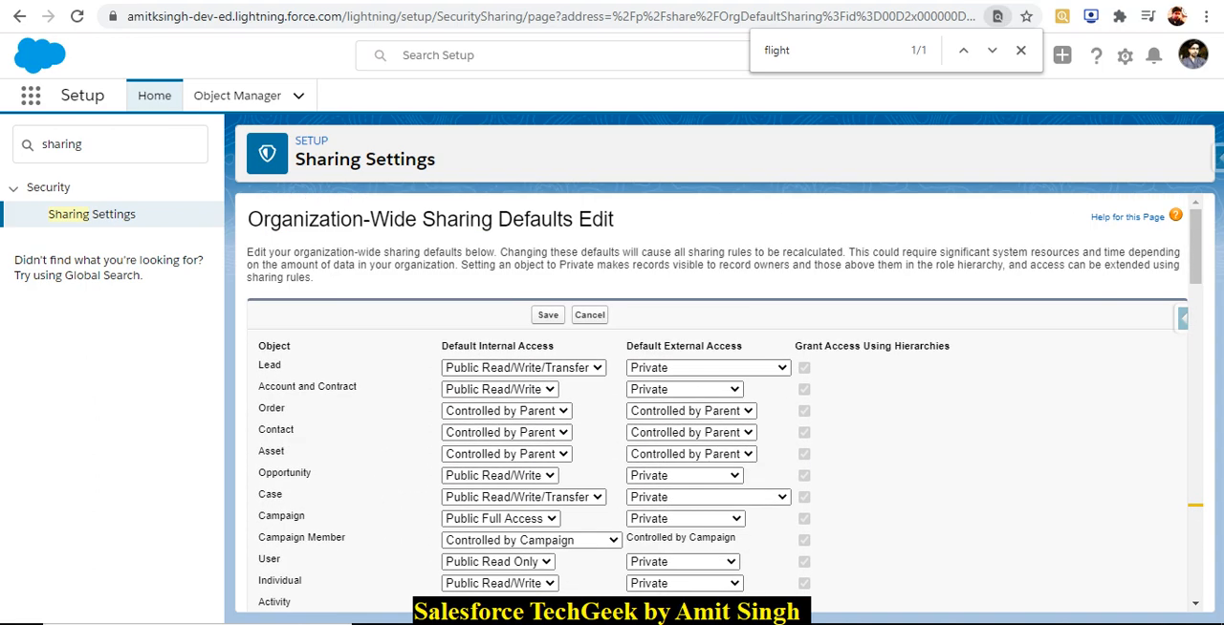
left_click(548, 315)
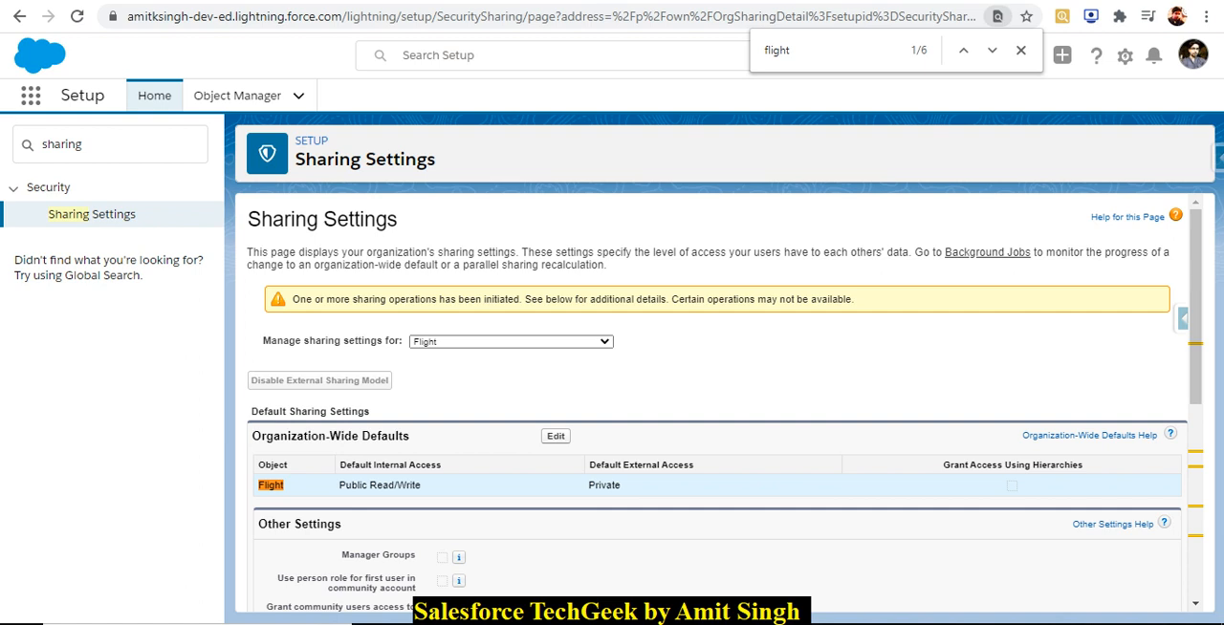
Check Flight's Default Internal Access in Sharing Settings, reloading that page and the Flights list in Chrome.
left_click_drag(340, 485, 413, 485)
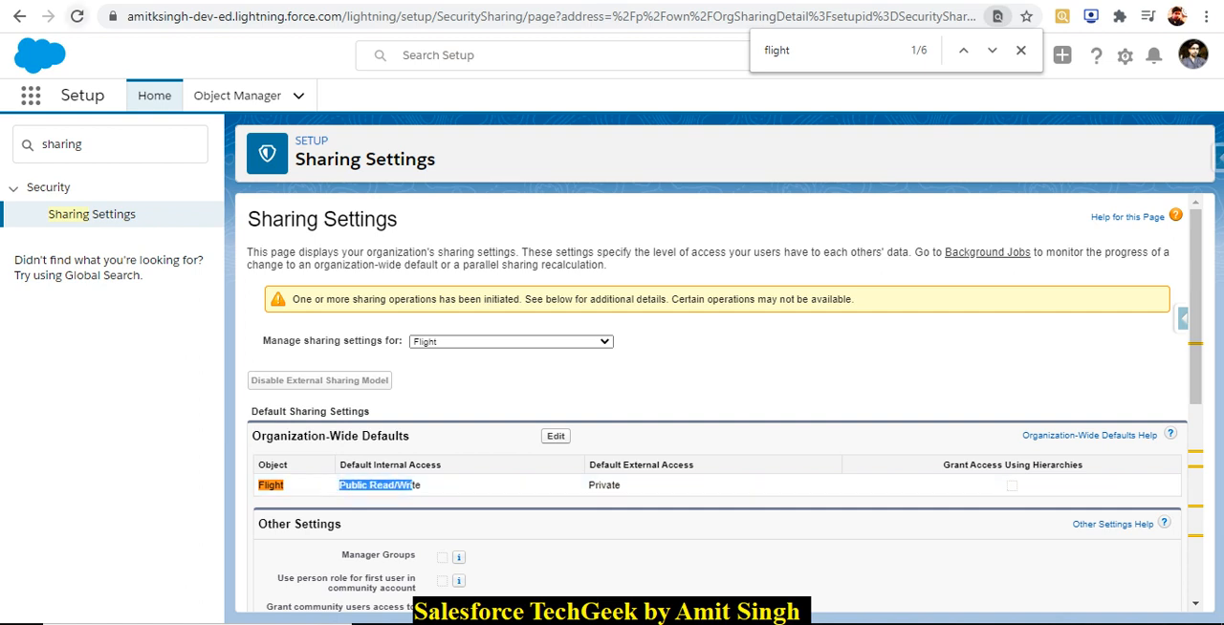
left_click(76, 15)
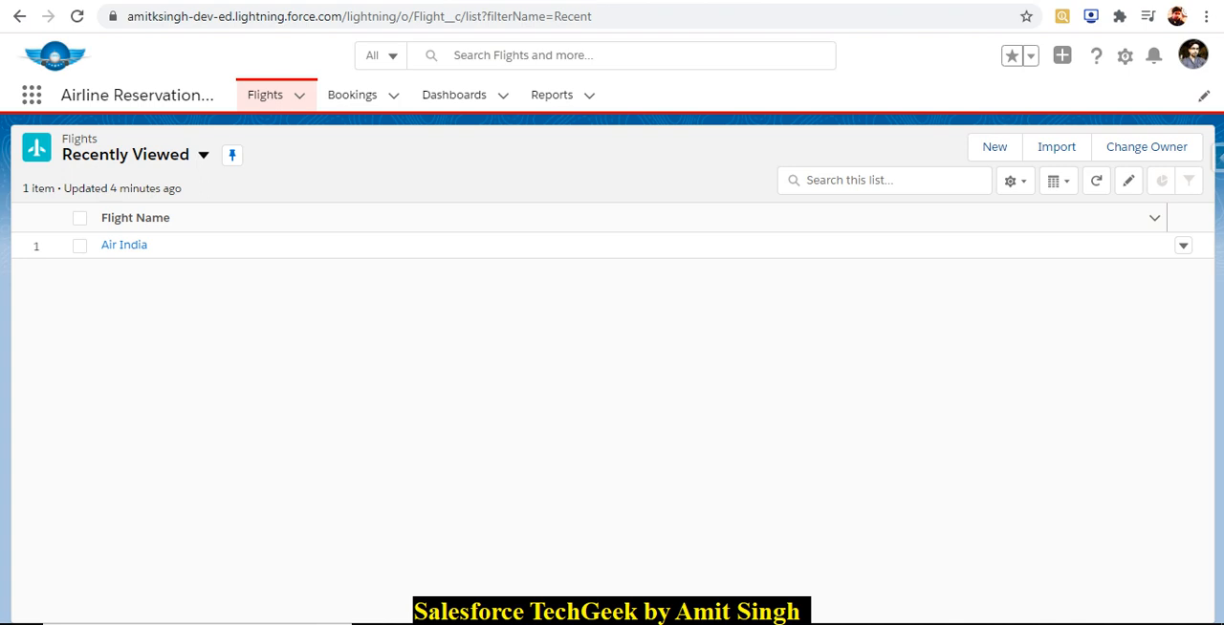
left_click(78, 17)
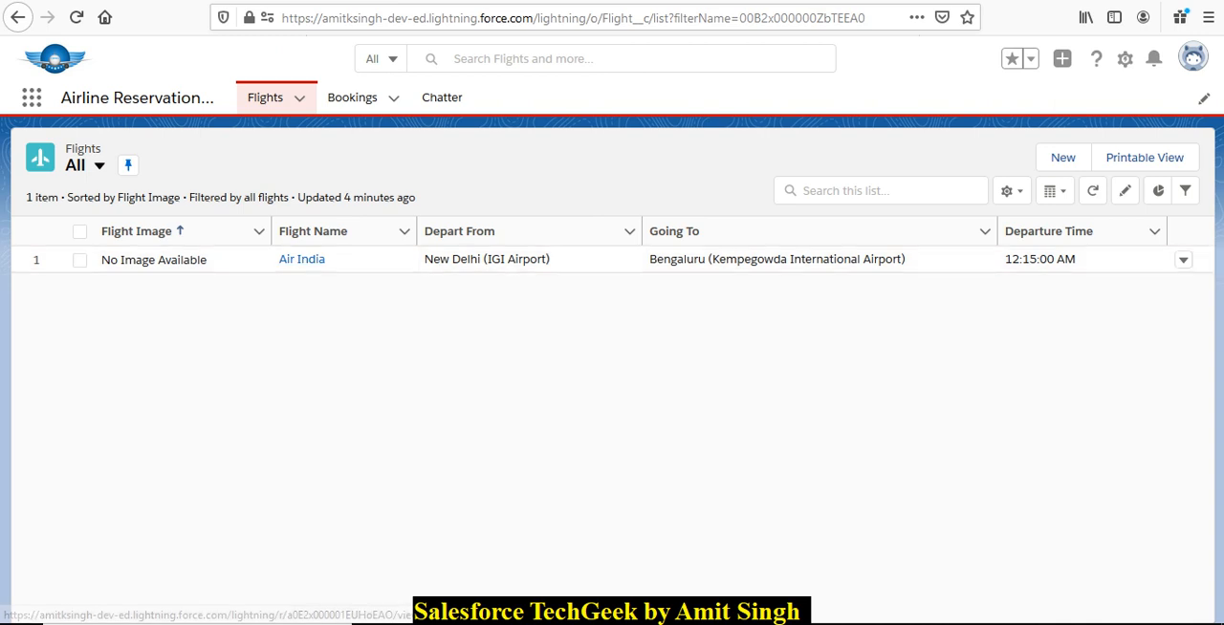
Switch to Firefox, reload the second user's Flights list, and check which user is logged in there.
left_click(76, 17)
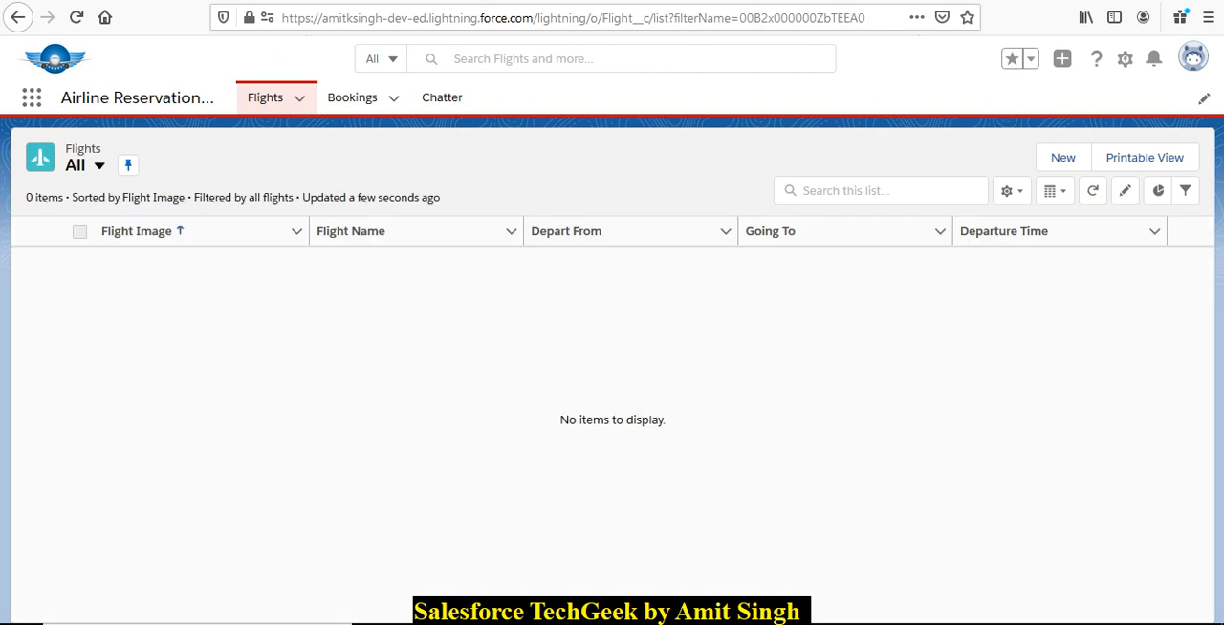
left_click(1193, 57)
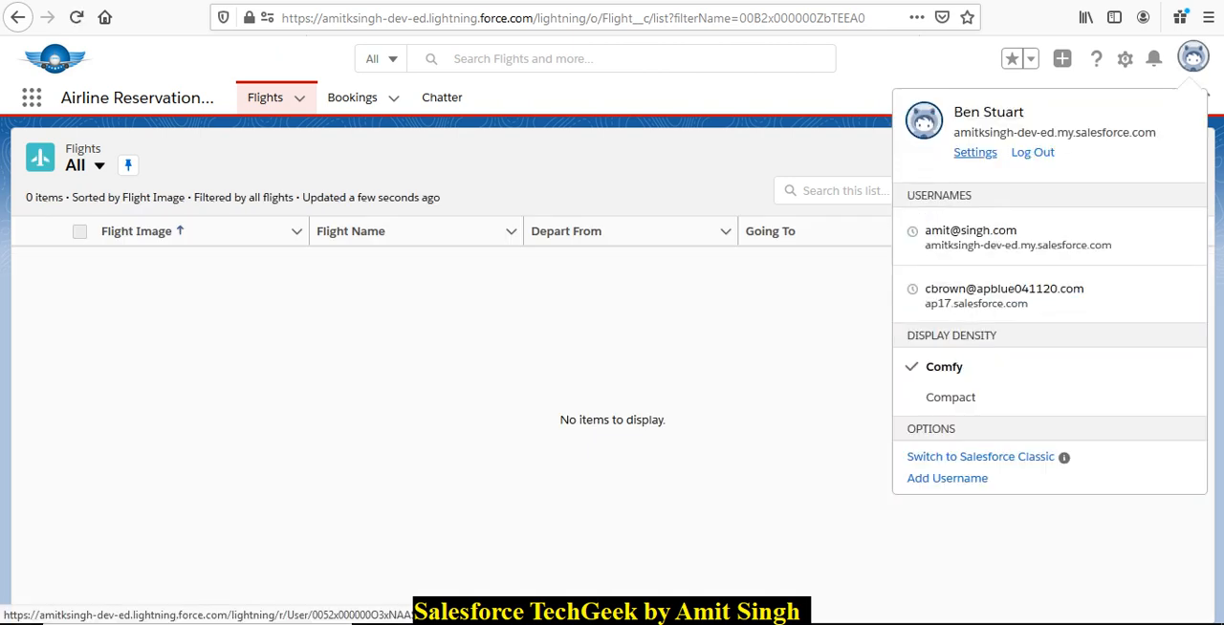
left_click(975, 153)
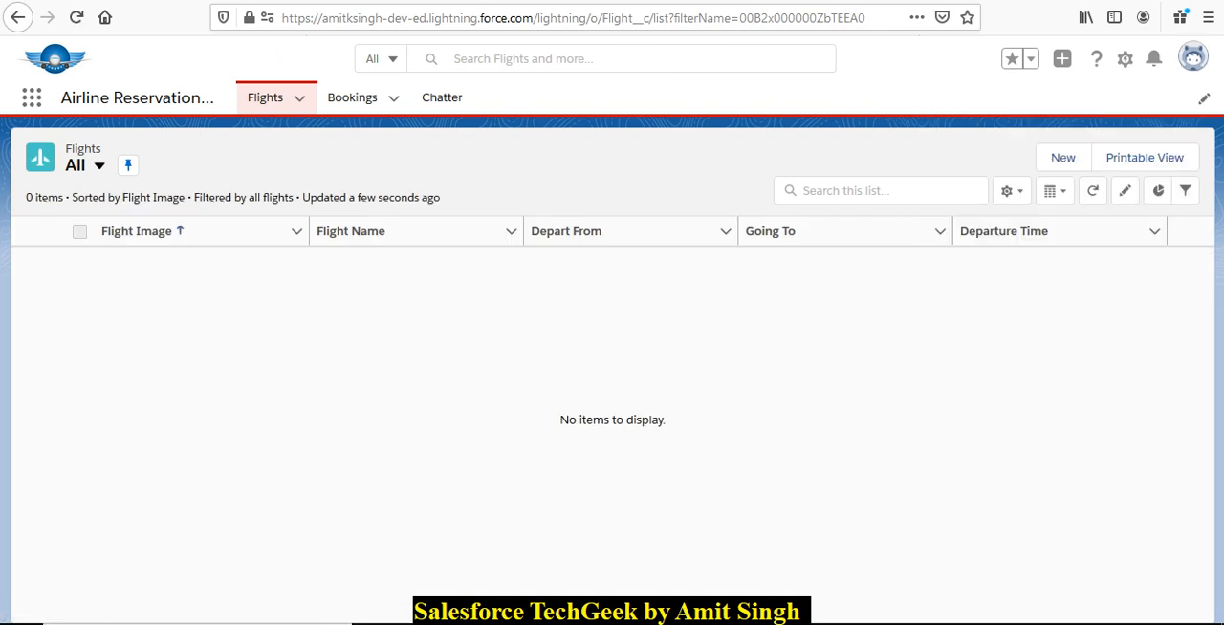